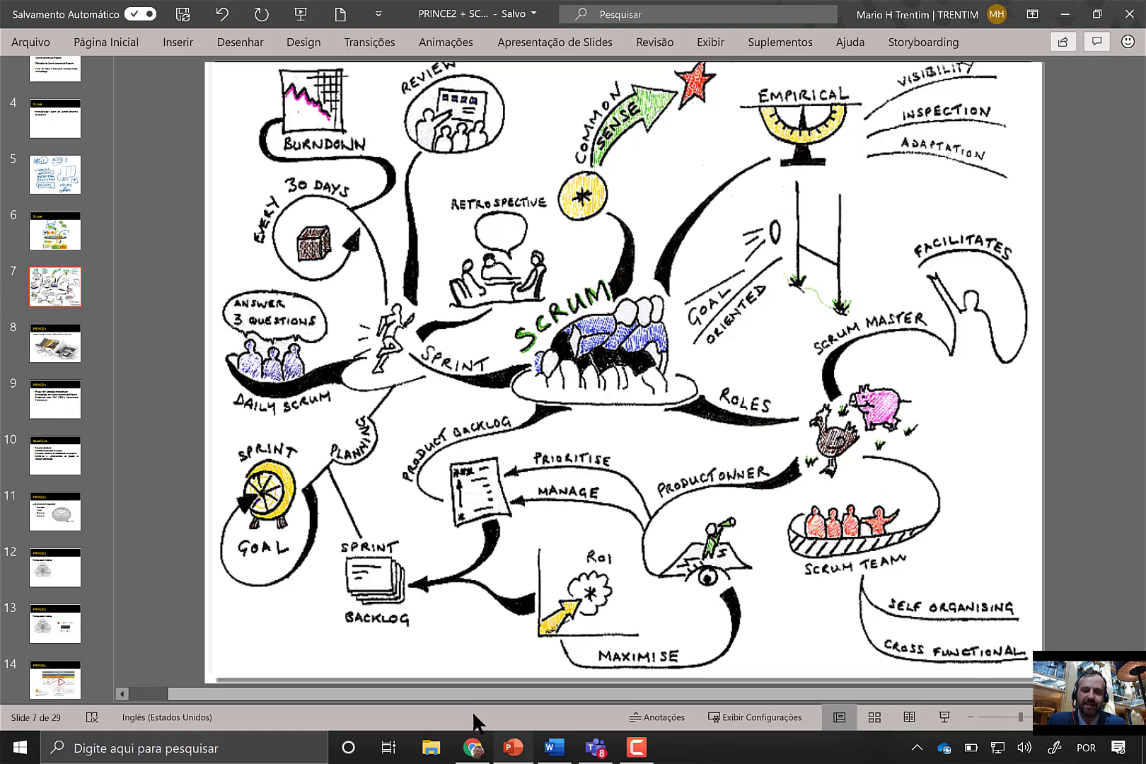
Step: Switch to Planner in the browser and bring up the board of the Planner Fundamentos em GP plan
click(473, 741)
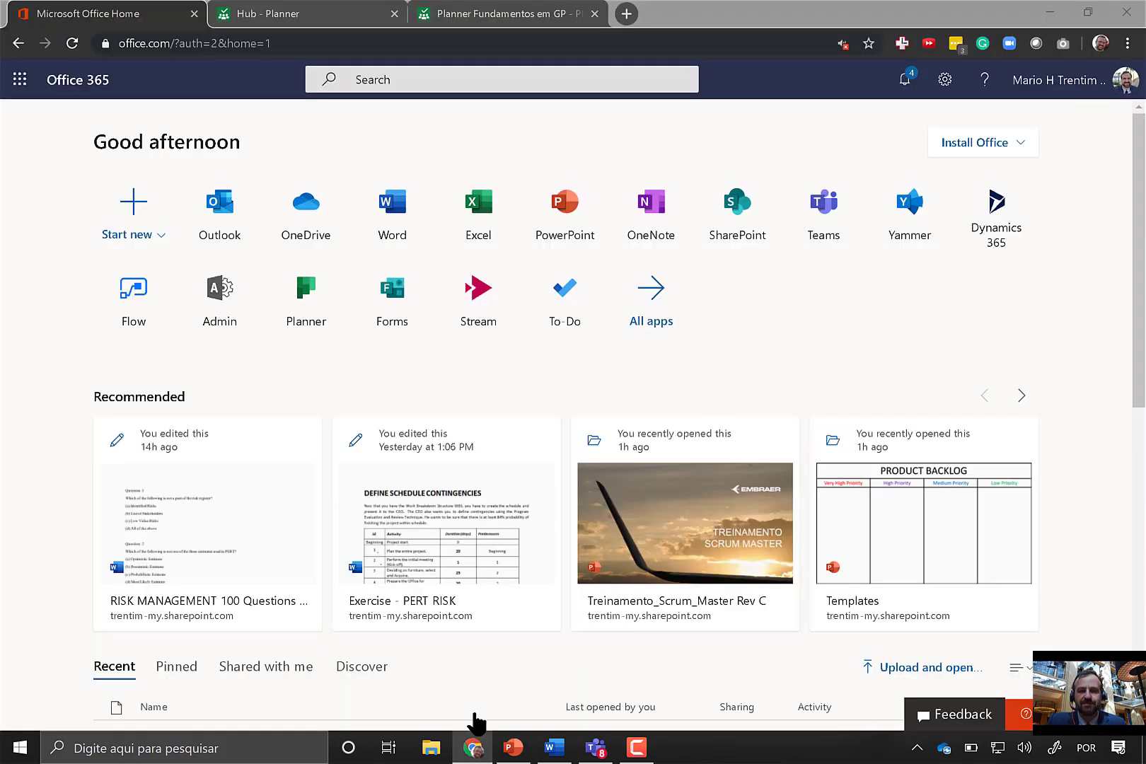
click(309, 20)
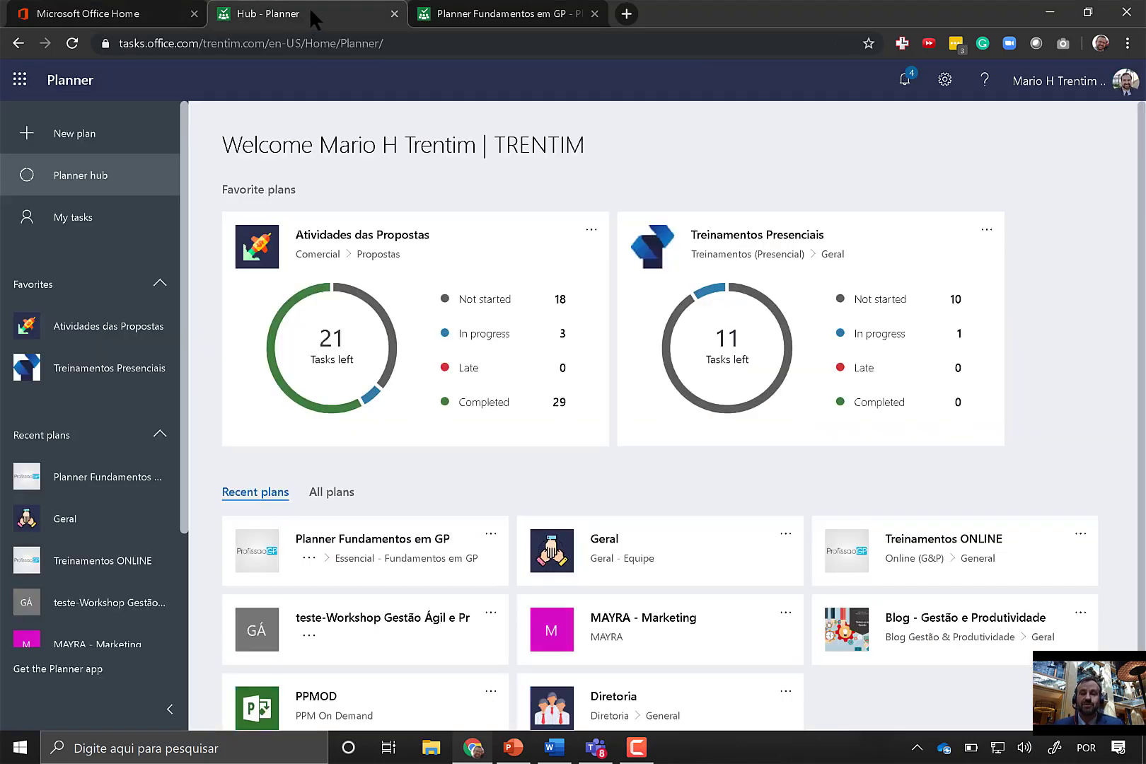
scroll(493, 336, down, 1)
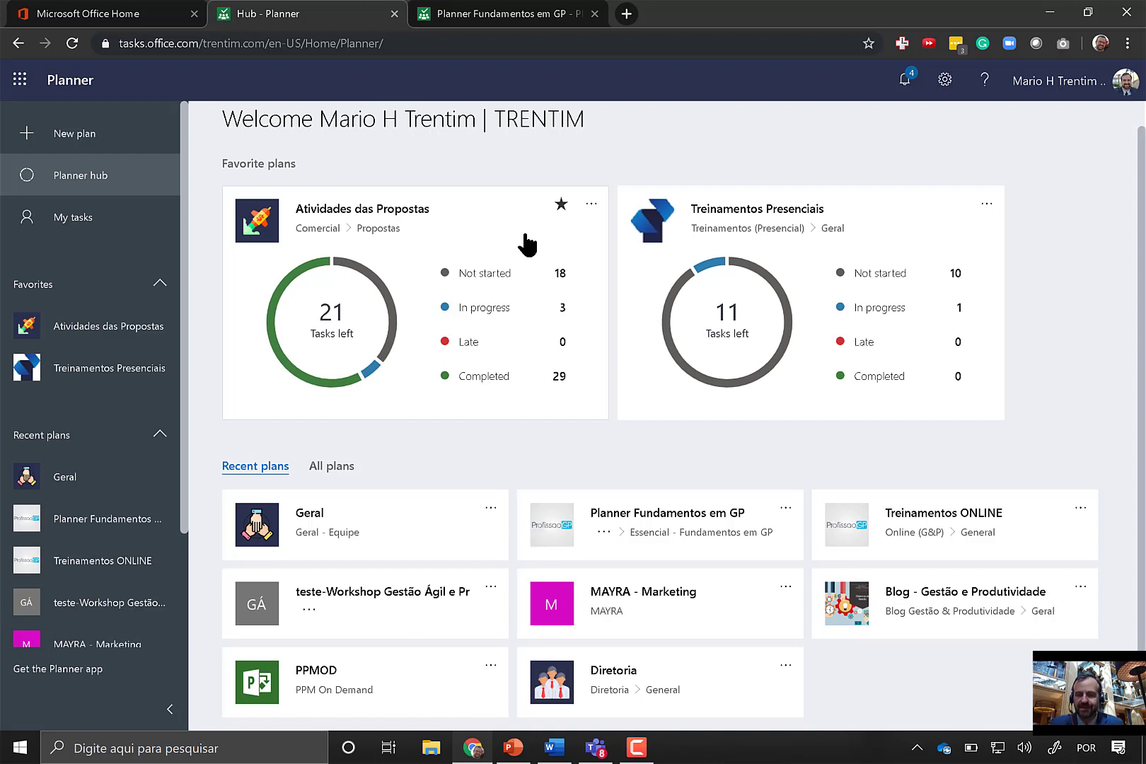
click(490, 19)
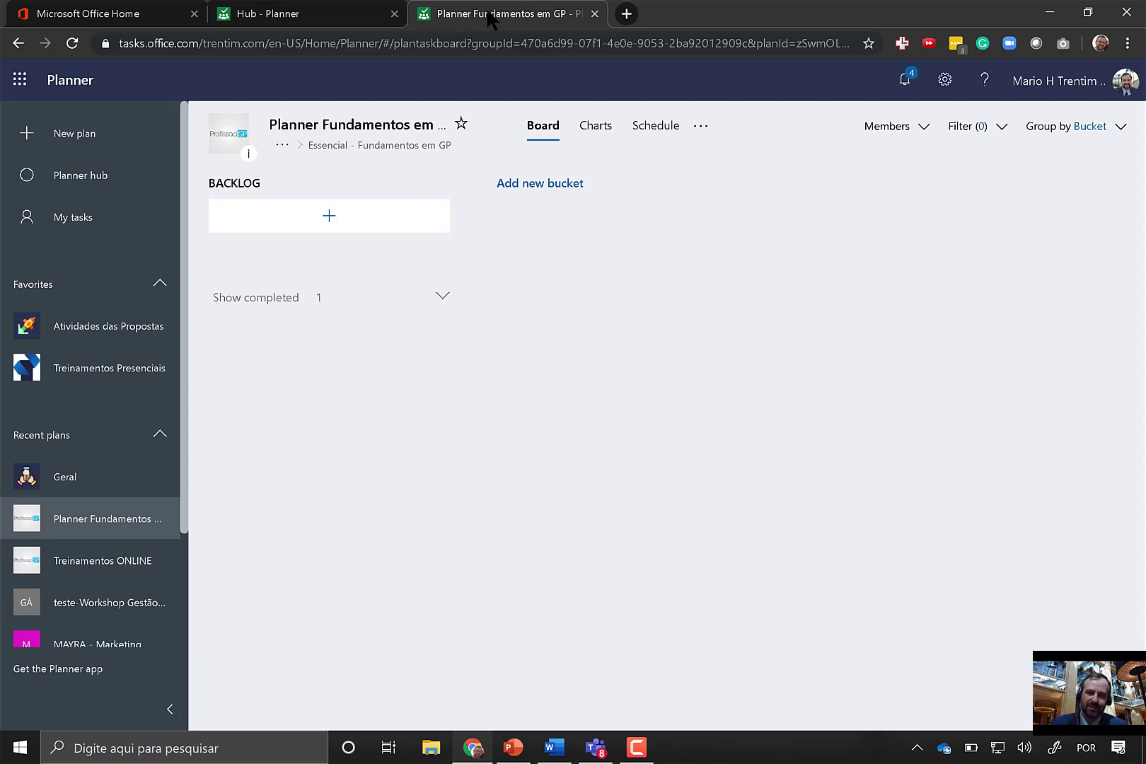
Step: Review the list of members of the plan and close it
click(925, 129)
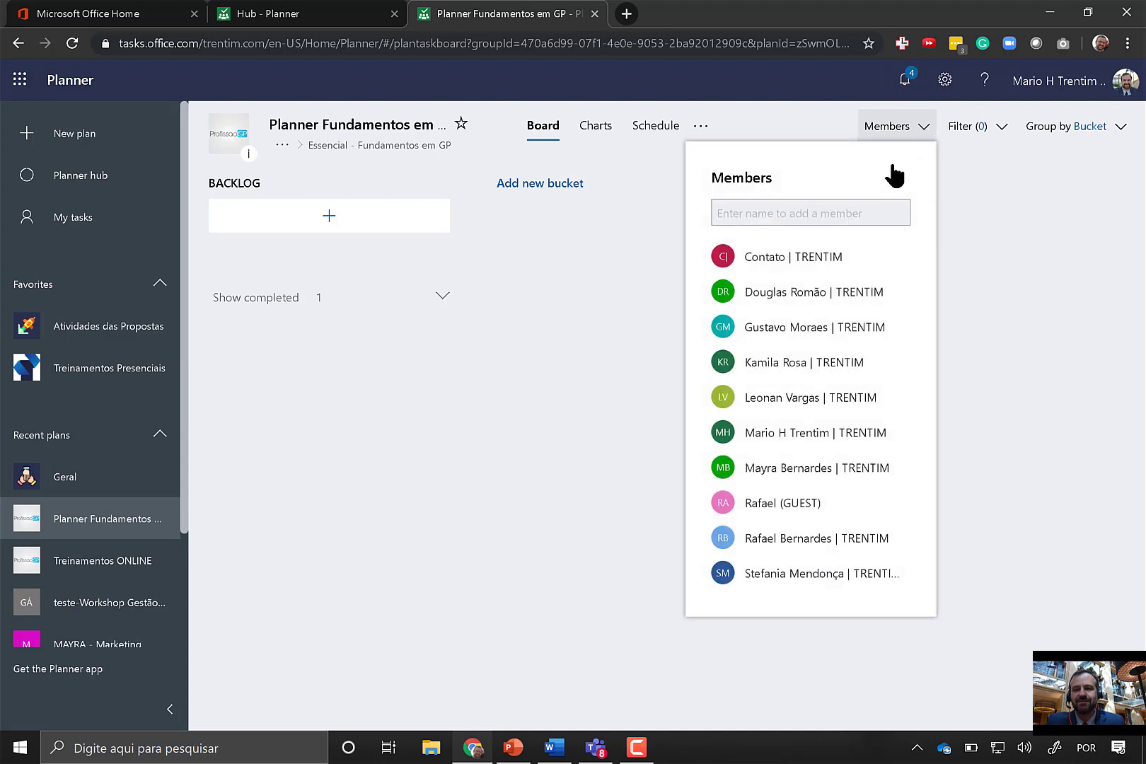
key(Escape)
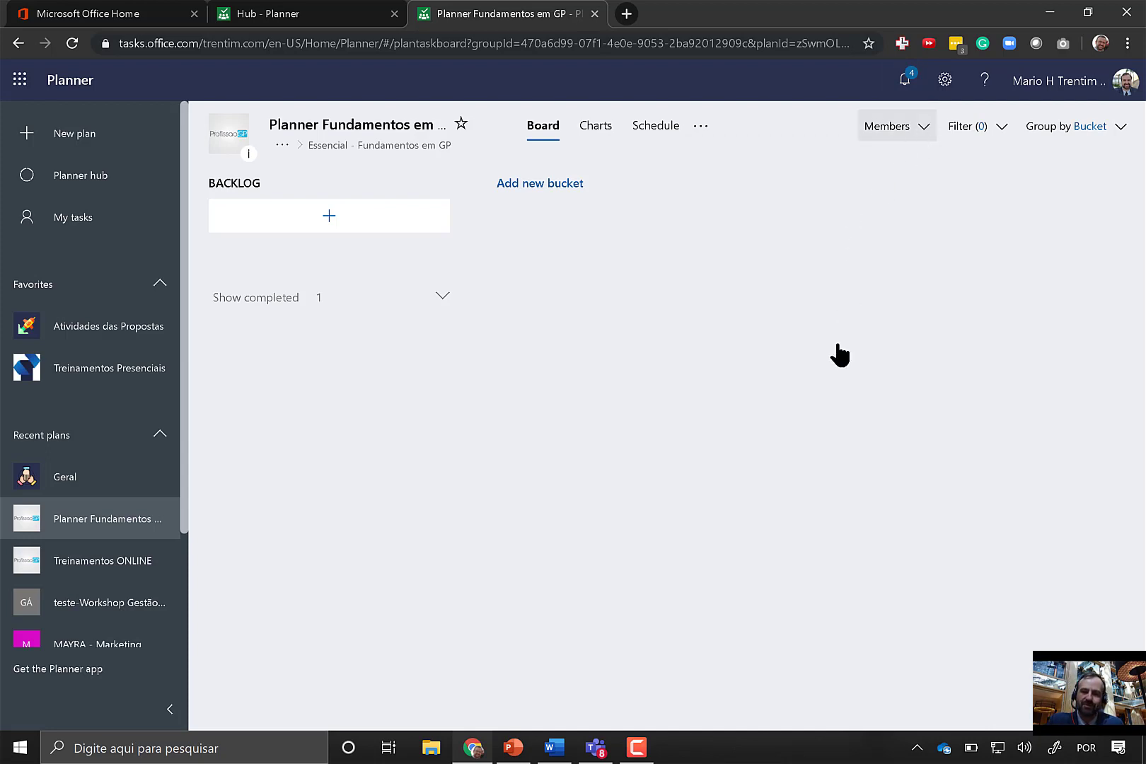
click(893, 127)
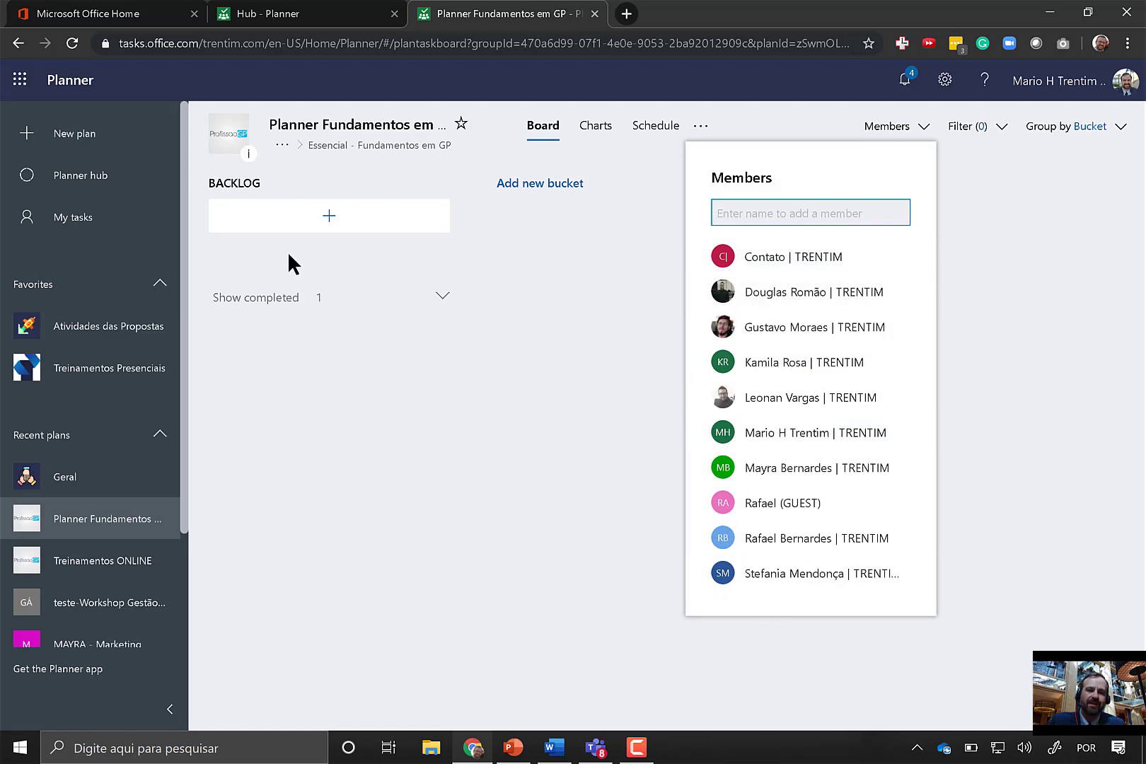
click(486, 281)
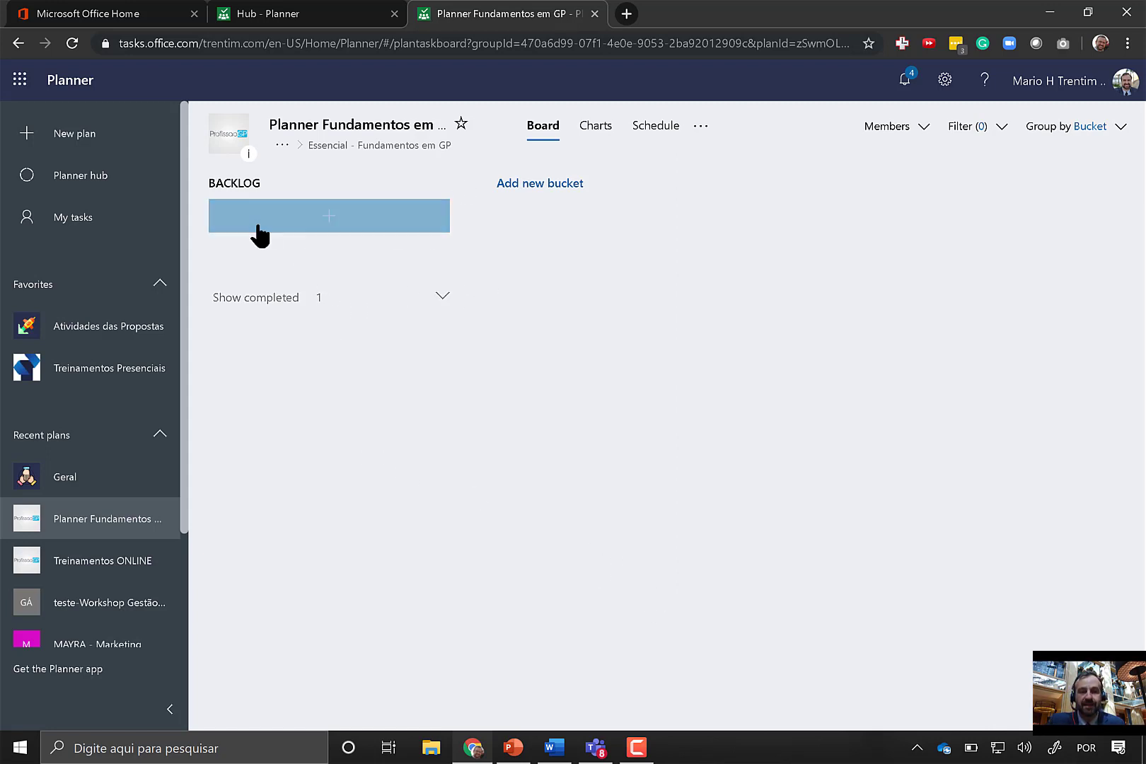
Step: Add seven sample tasks to the BACKLOG bucket, named in order a, b, d, d, e, g and d
click(326, 218)
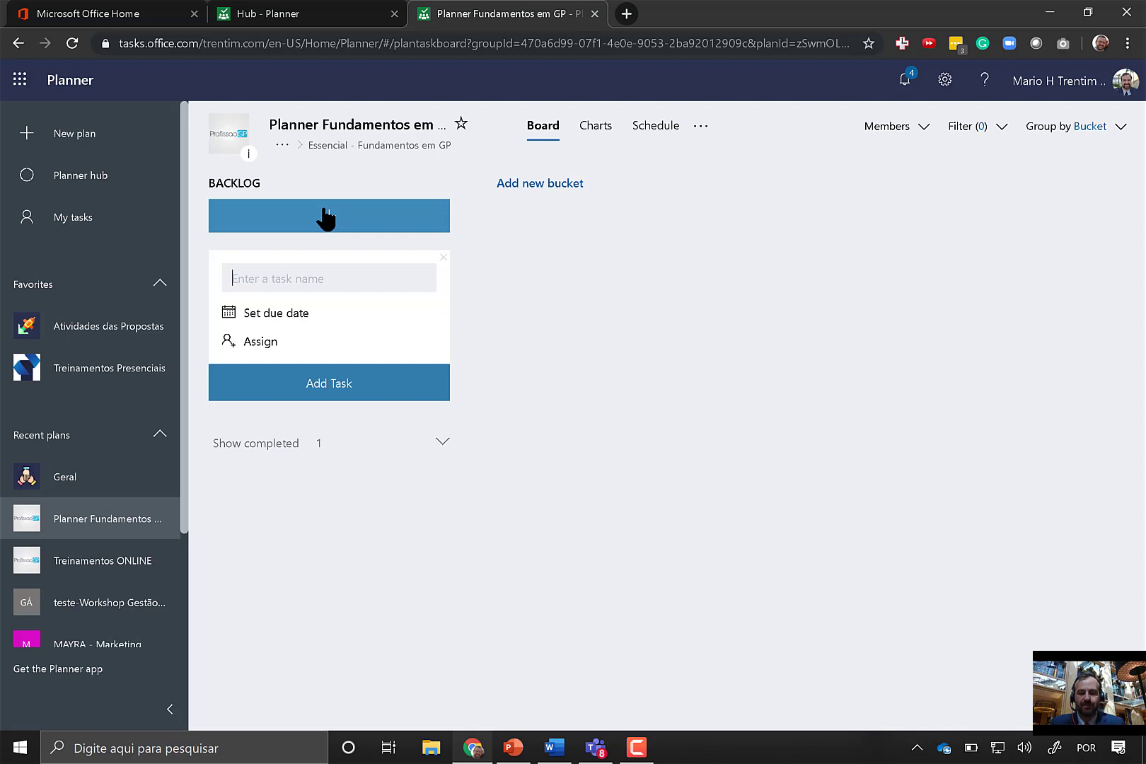
text(a)
key(Return)
text(b)
key(Return)
text(d)
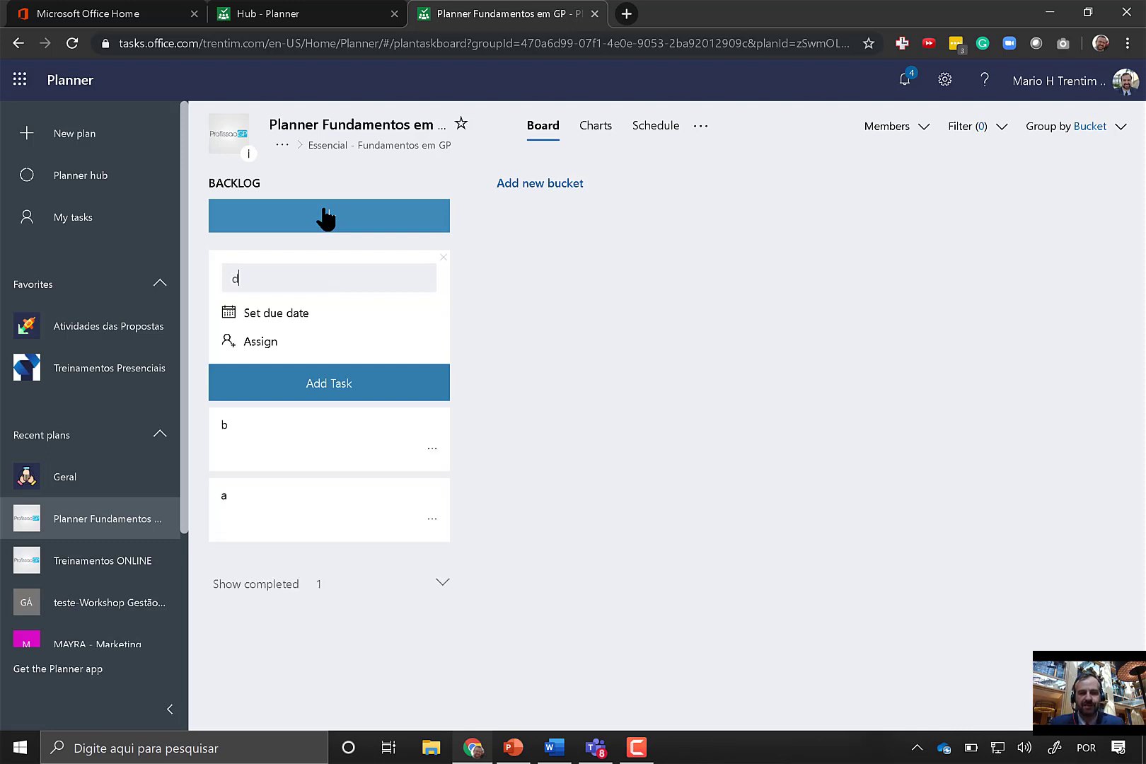
key(Return)
text(d)
key(Return)
text(e)
key(Return)
text(d)
key(Return)
text(g)
key(Return)
text(d)
key(Return)
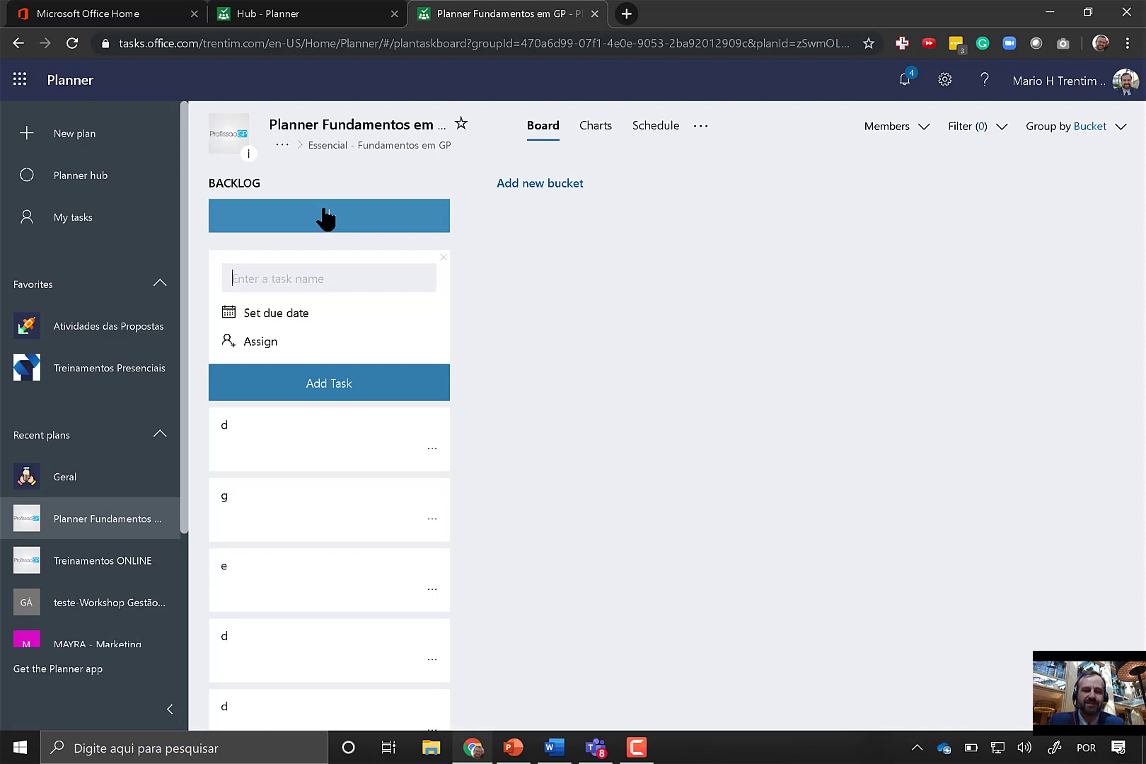
click(718, 420)
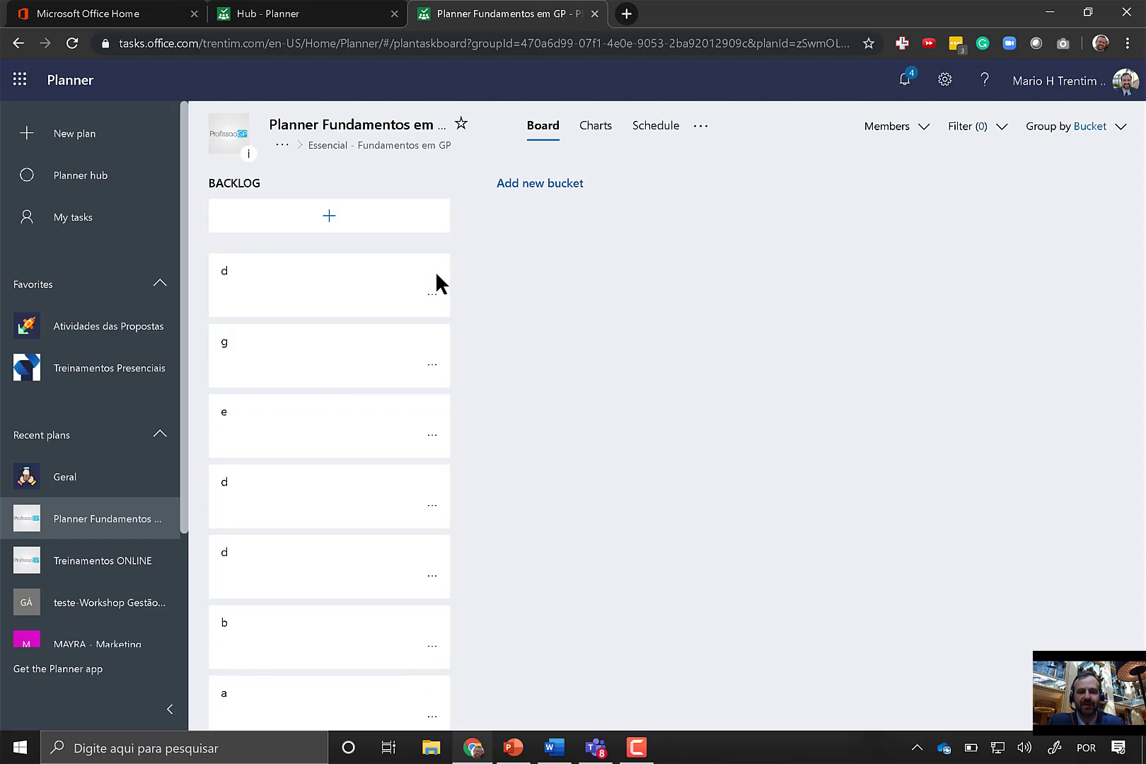
Step: In the details of the topmost task d, name the first four labels Desenvolvimento, Teste, Suporte and Design
click(432, 294)
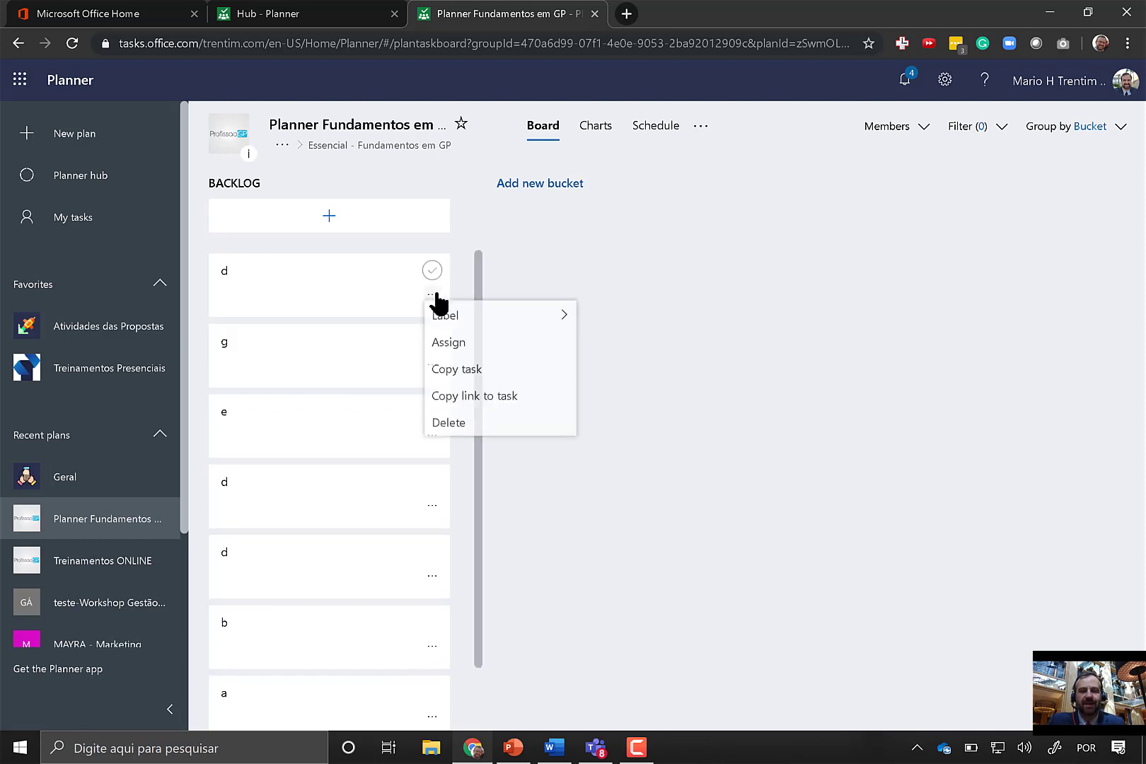
click(517, 320)
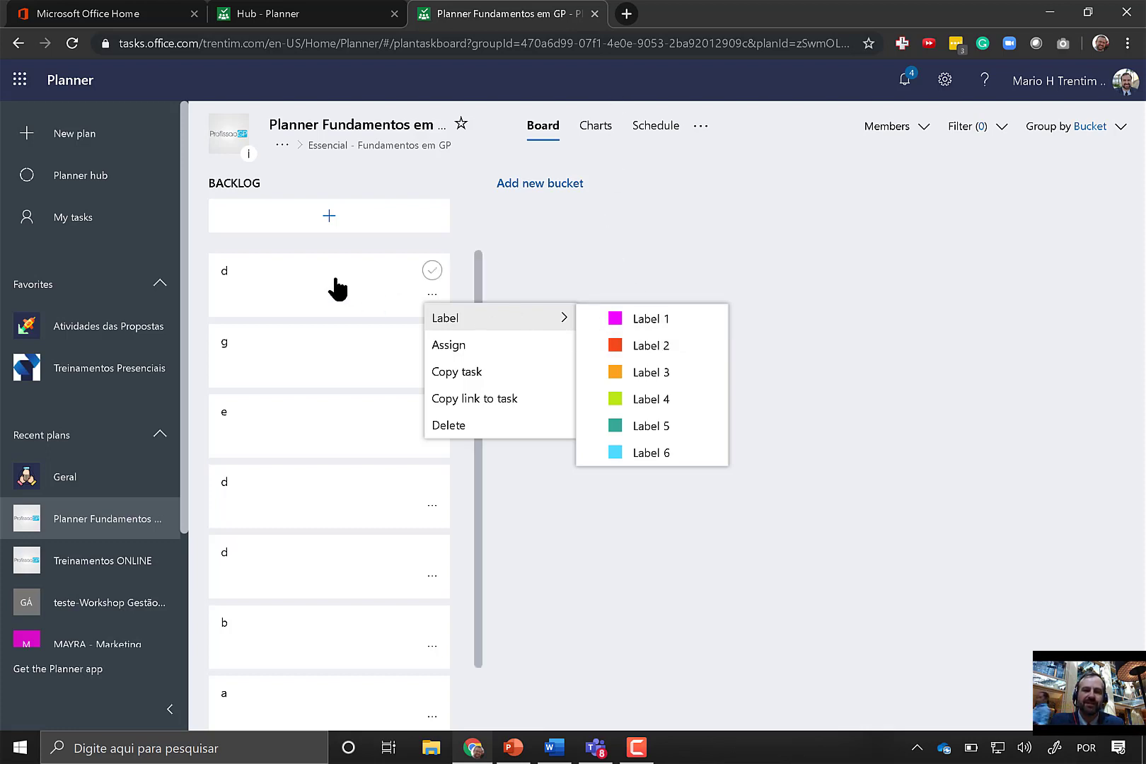
click(302, 271)
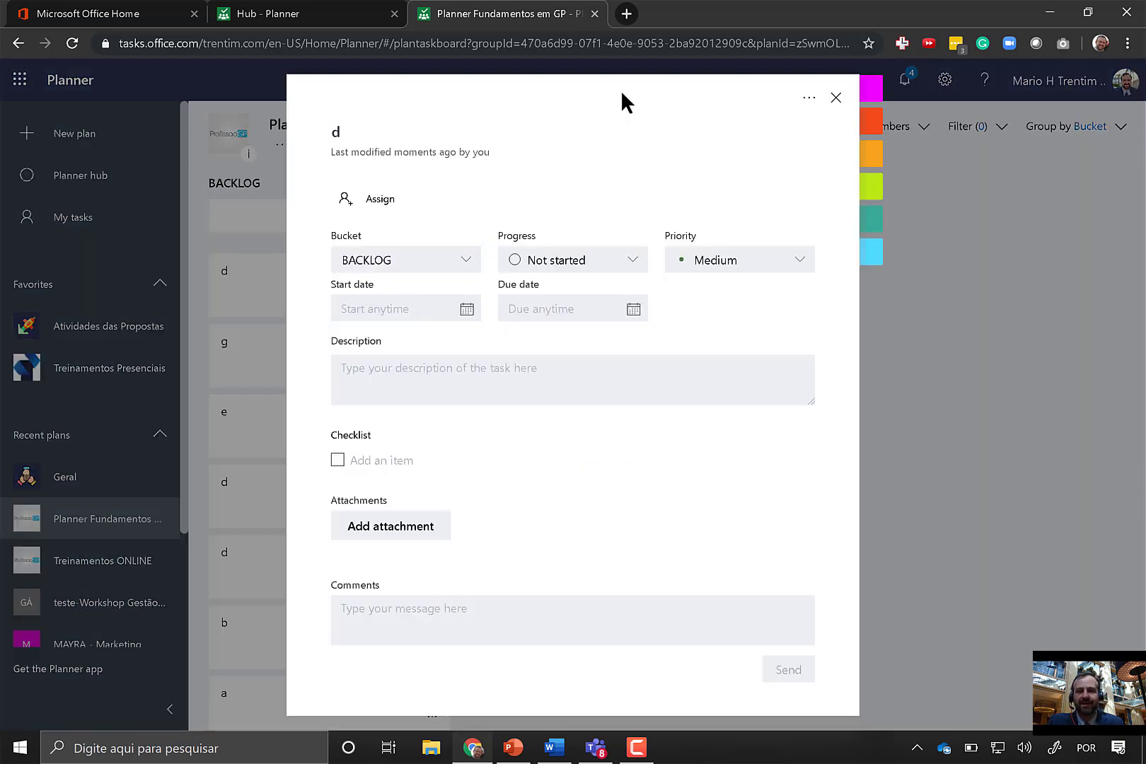
click(881, 88)
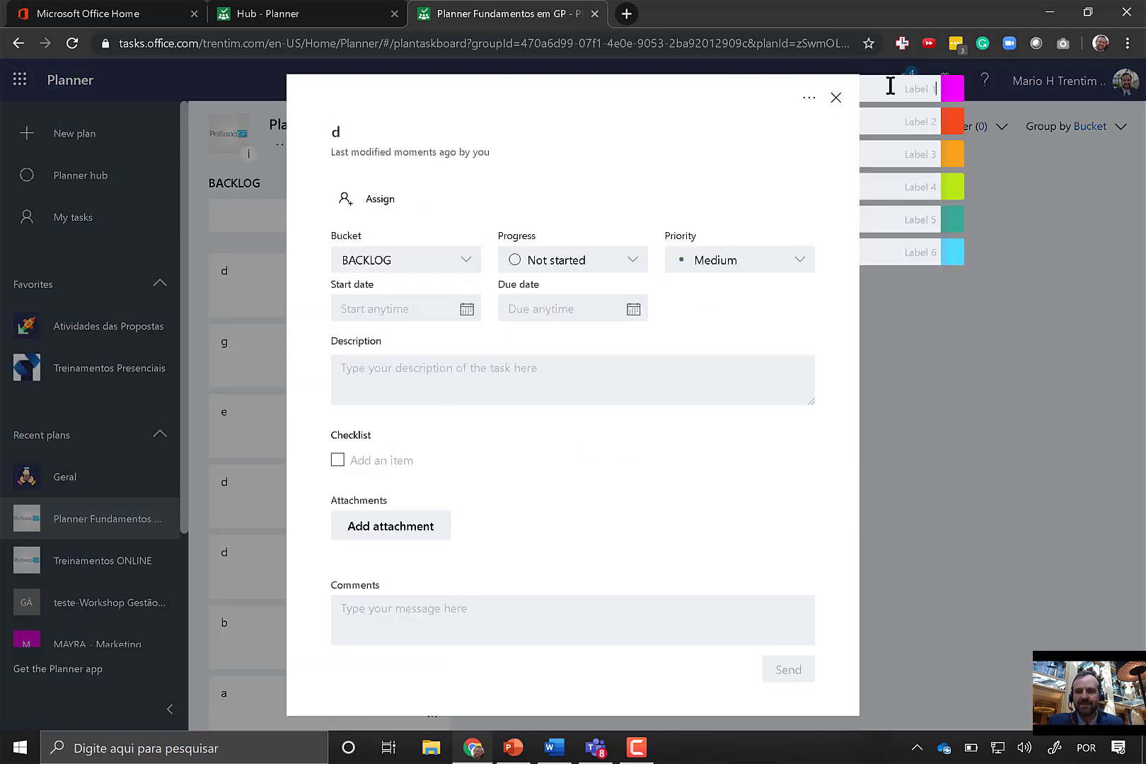
text(Dese)
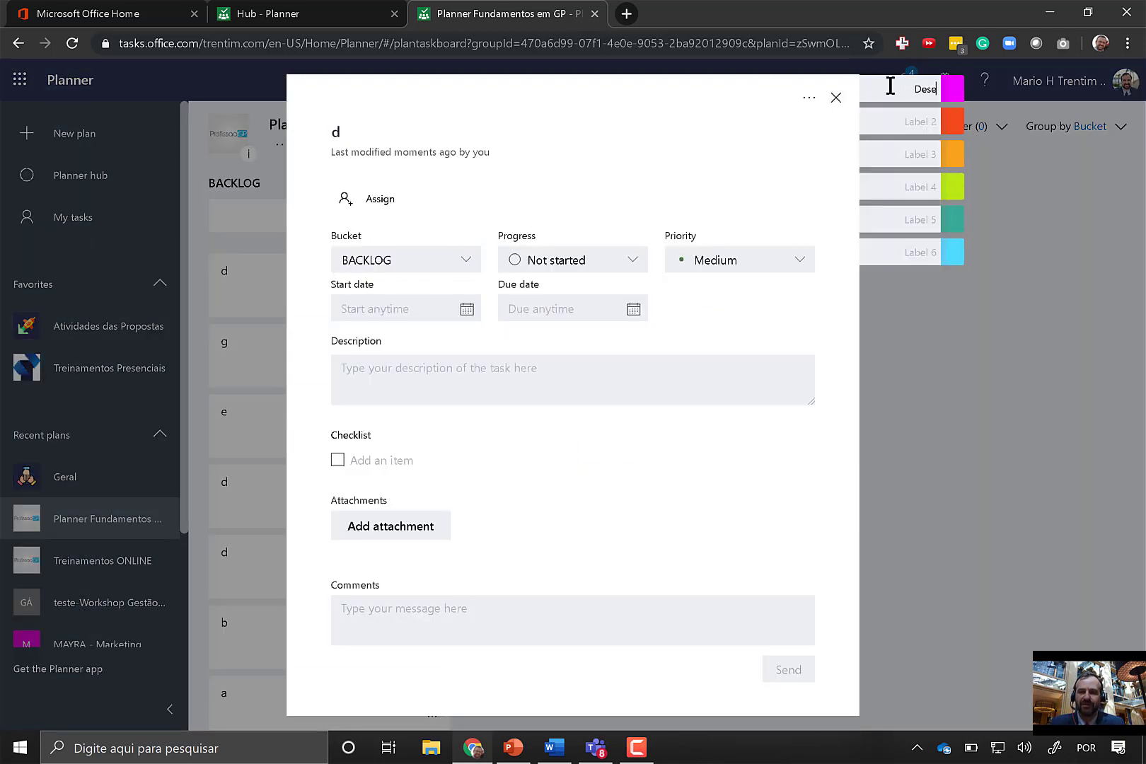
text(nvolvimento)
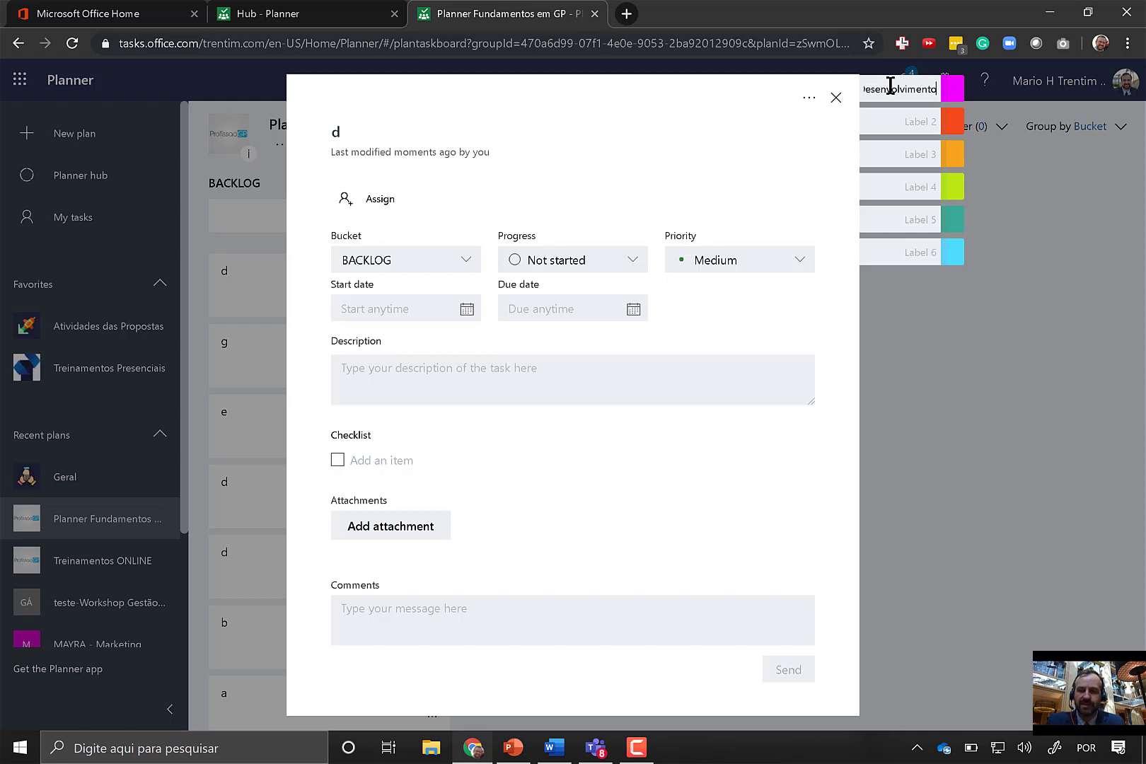
click(919, 117)
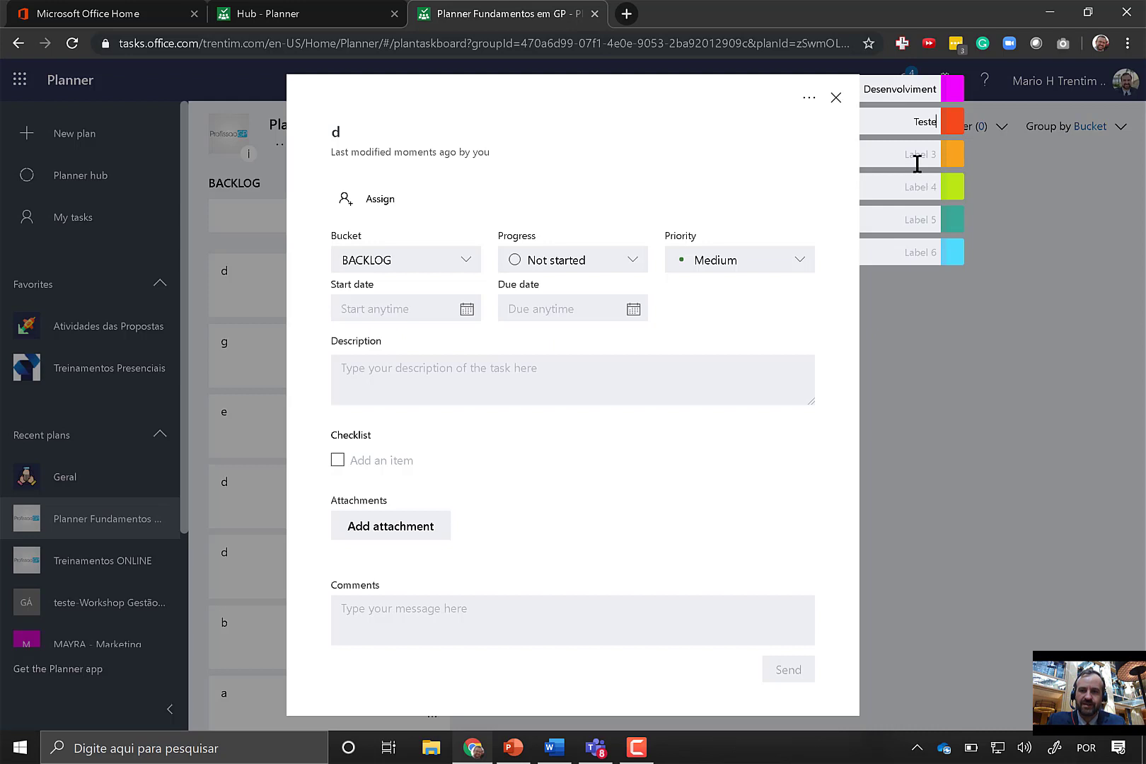
text(Suporte)
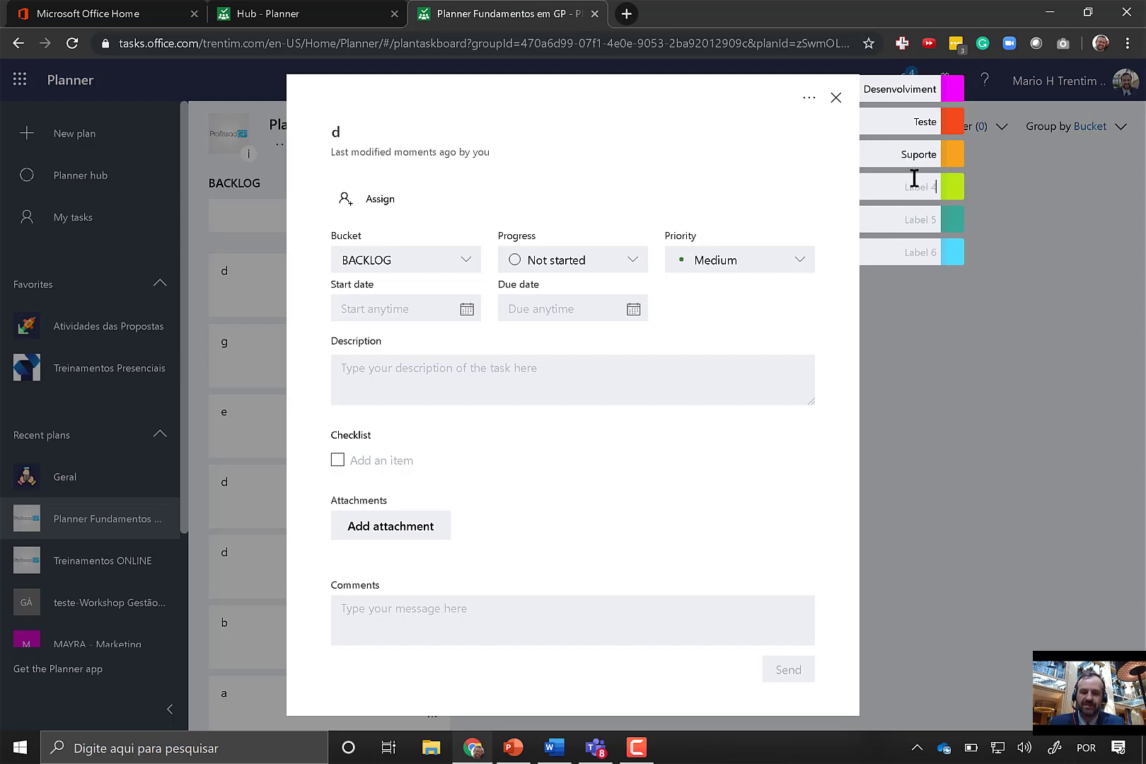
text(Des)
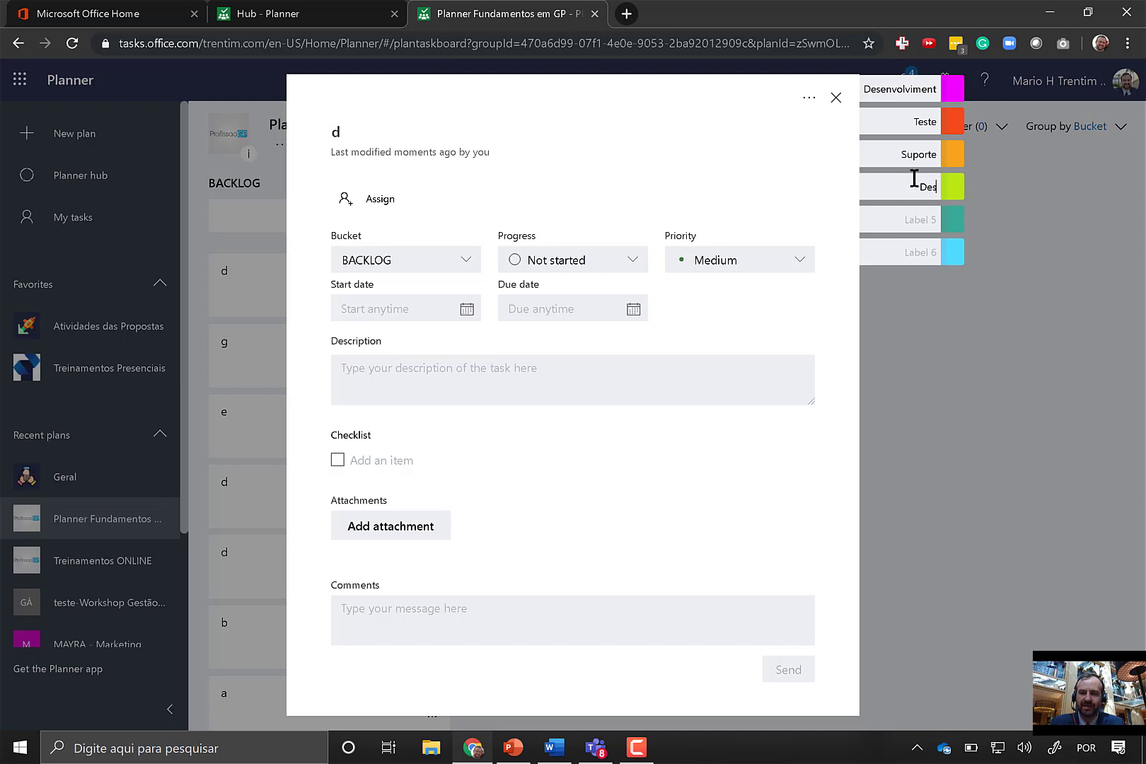
text(ign)
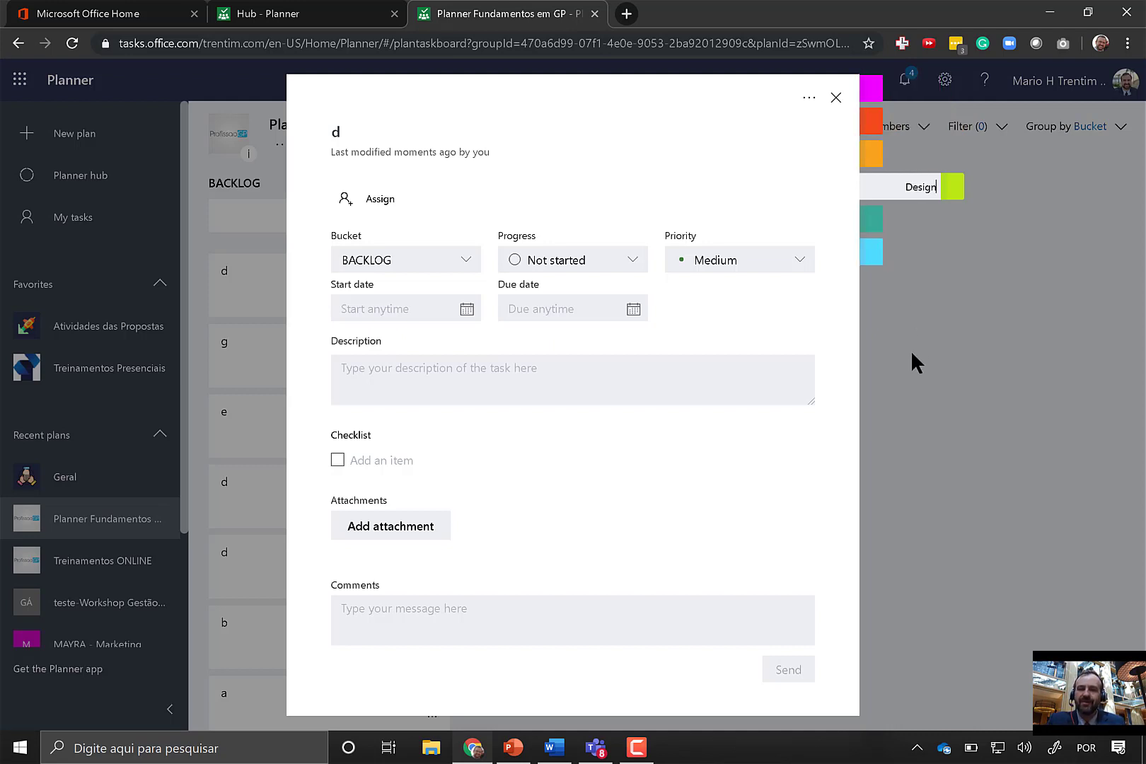
click(903, 336)
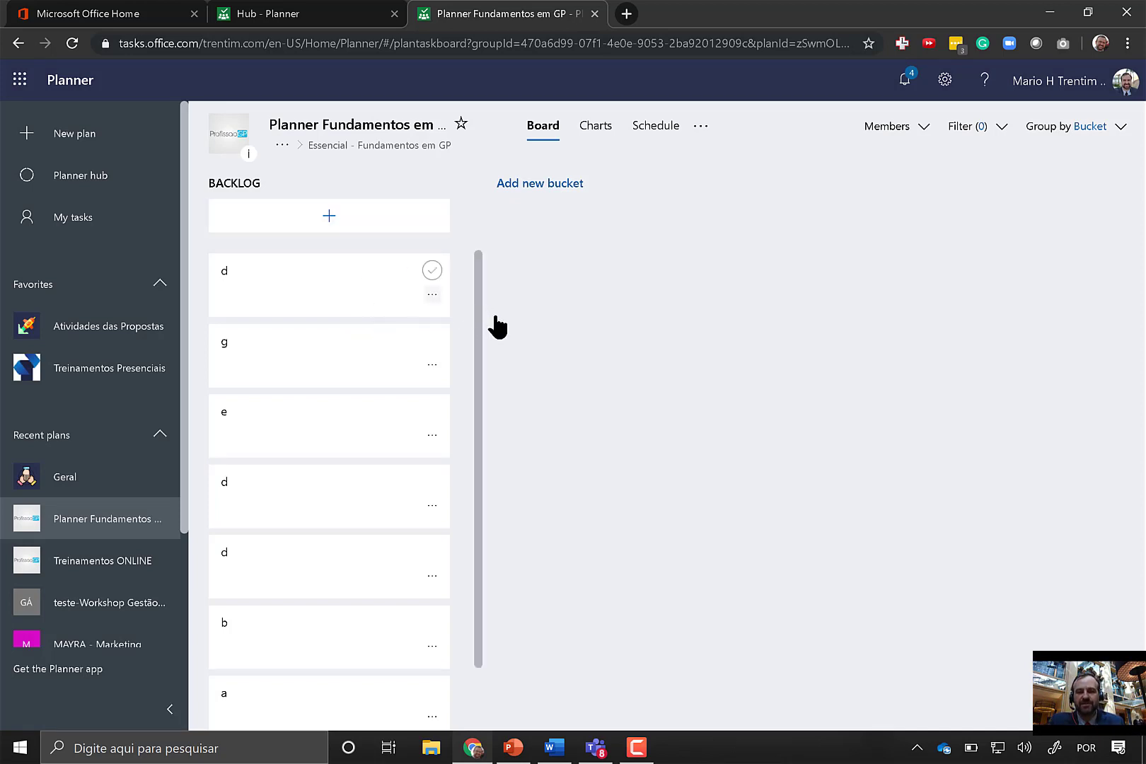
Step: Apply the Desenvolvimento label to the topmost task d and the Teste label to task g
click(432, 293)
mouse_move(542, 317)
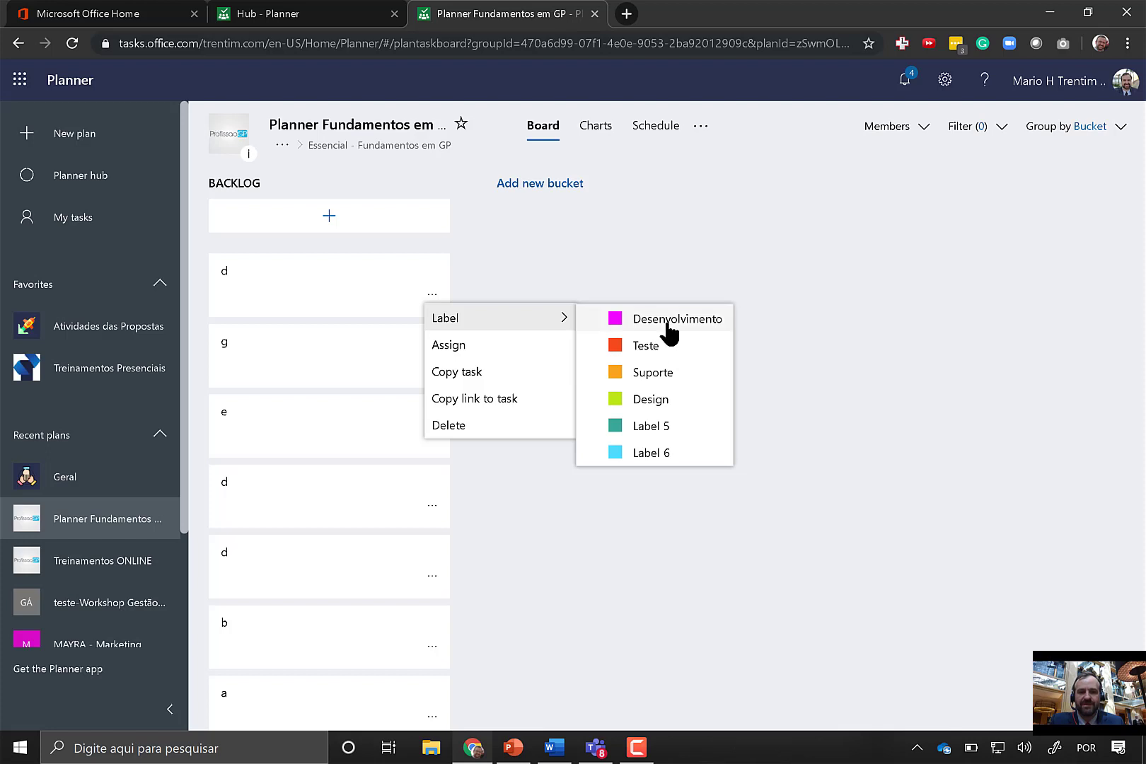
click(612, 318)
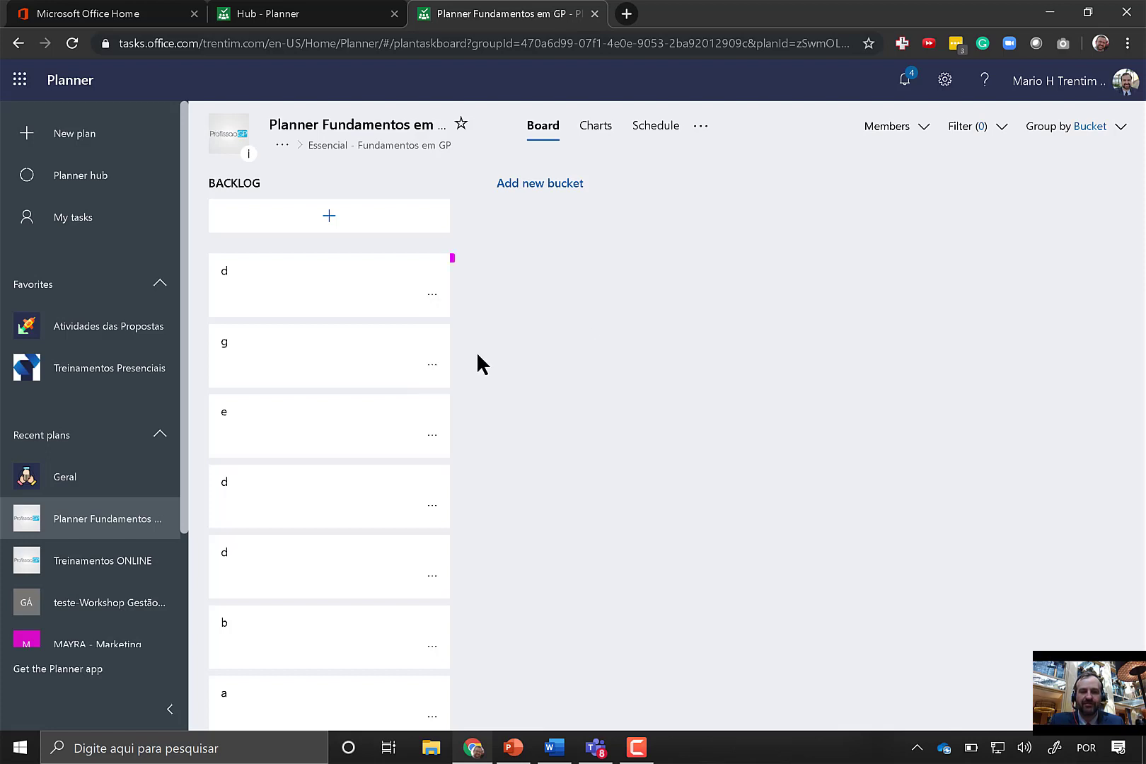
click(431, 365)
mouse_move(553, 389)
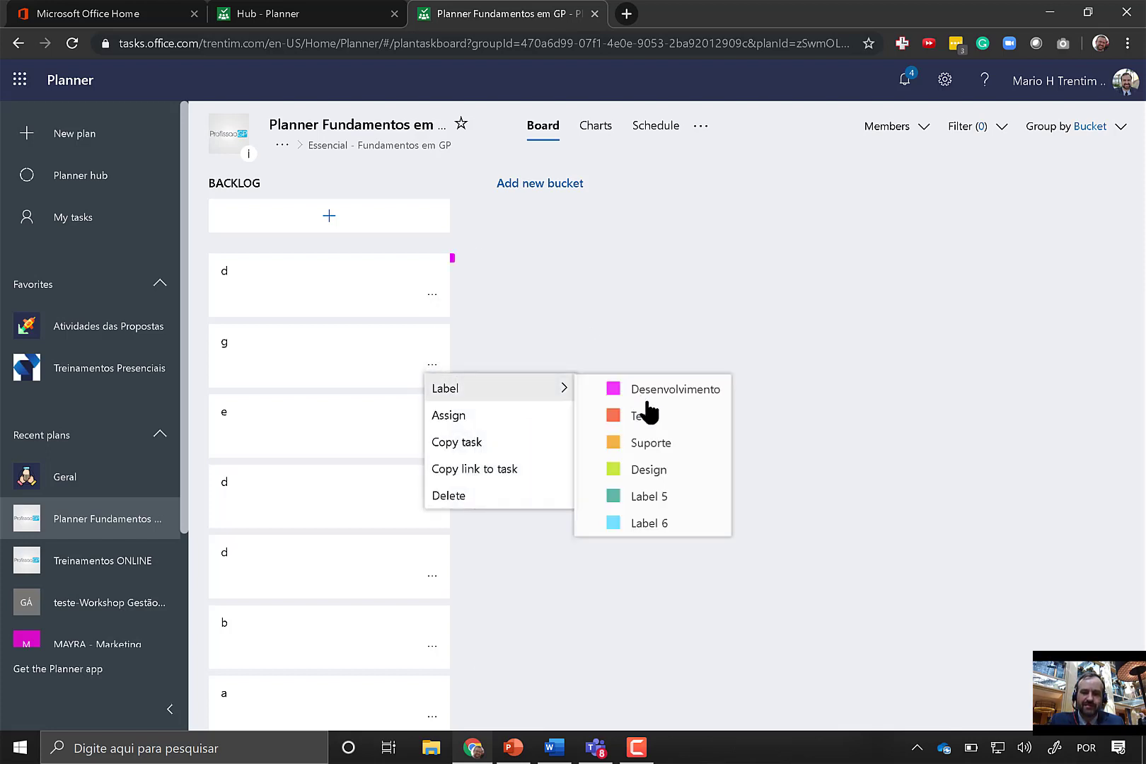
click(658, 419)
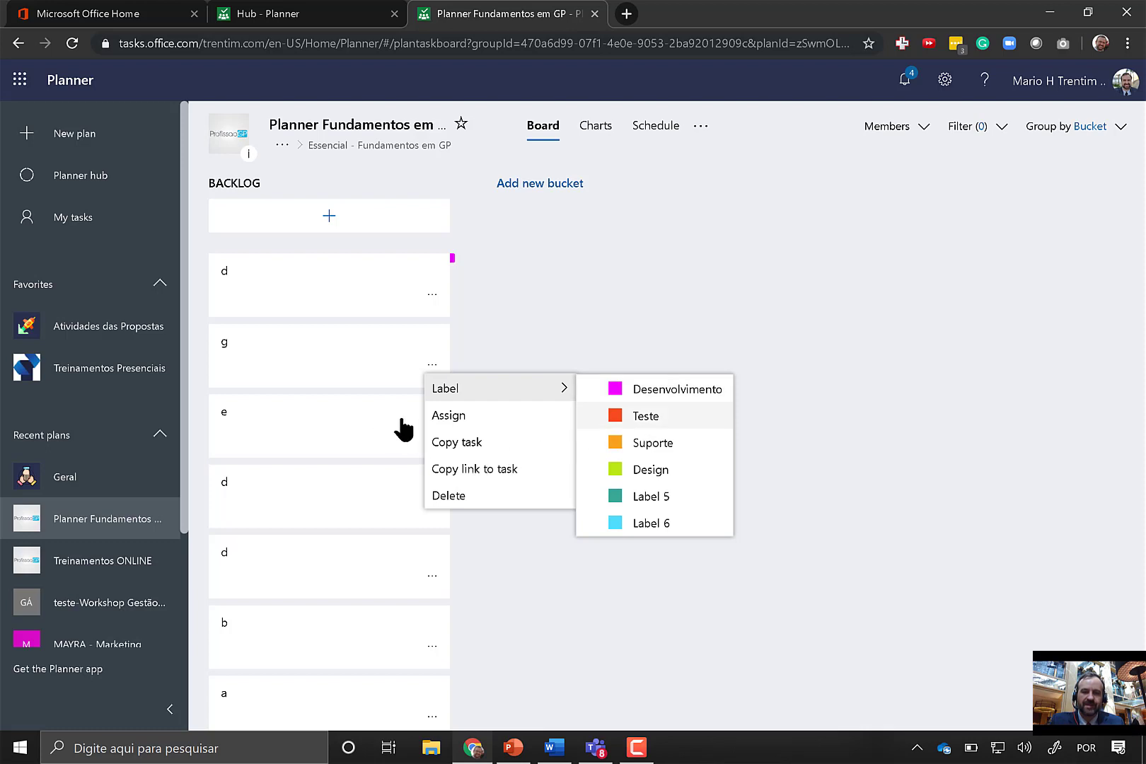
Step: Apply the Suporte label to task e in the BACKLOG bucket
click(430, 435)
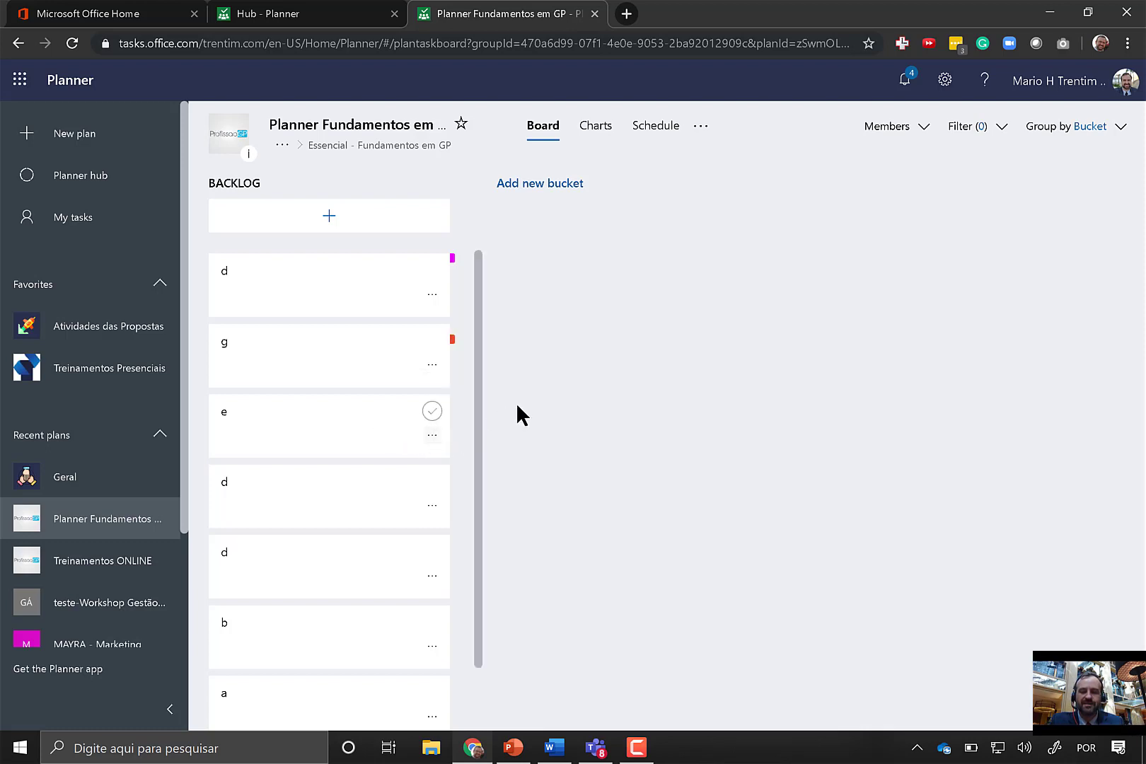
mouse_move(557, 459)
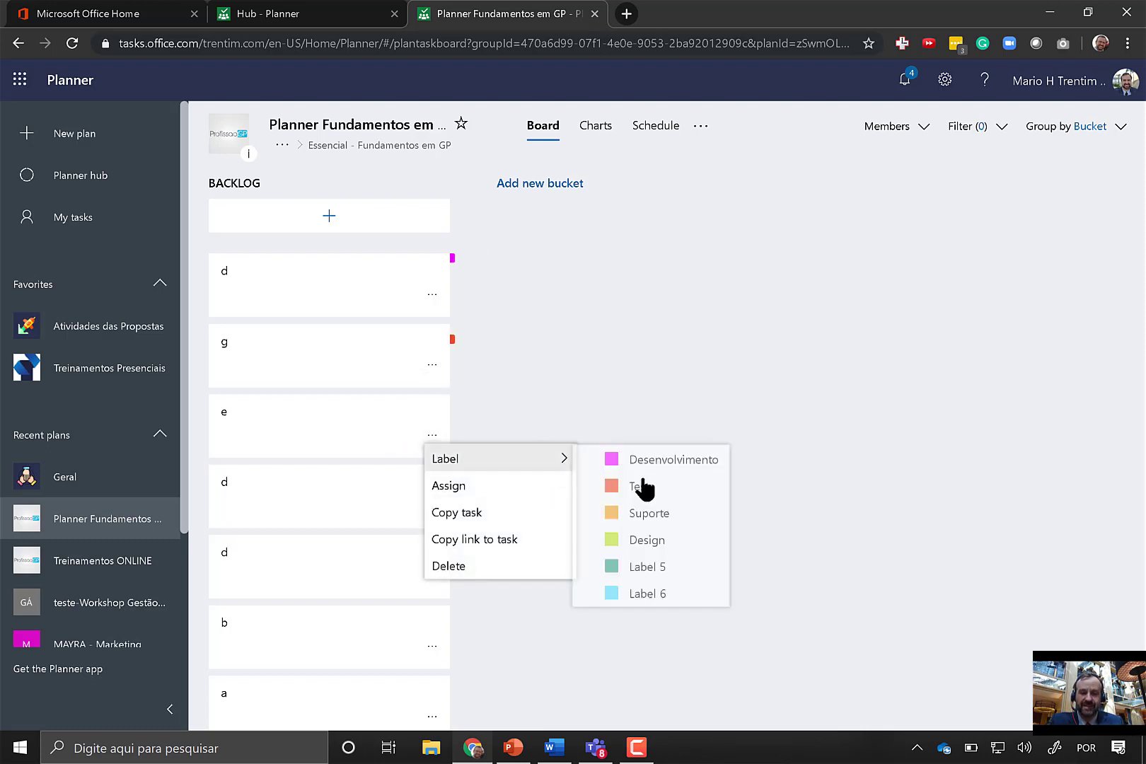
click(647, 516)
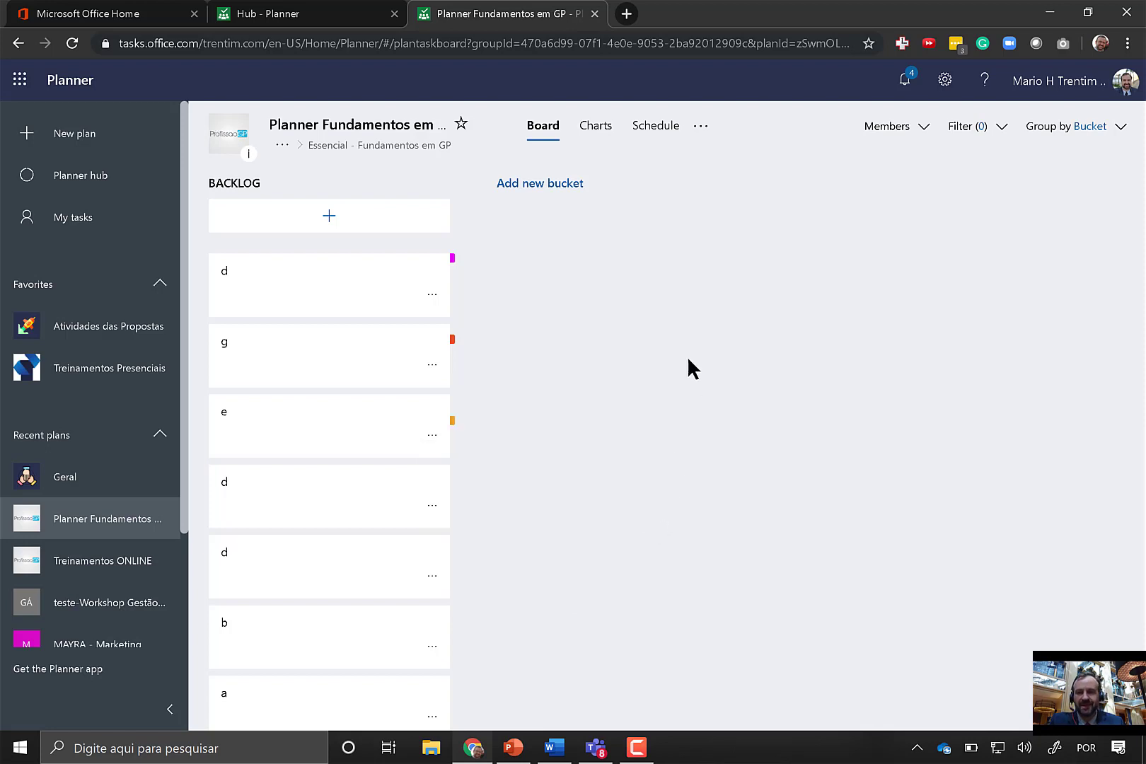
Step: Group the board by labels to view the tasks per label, and return to grouping by bucket
click(1113, 128)
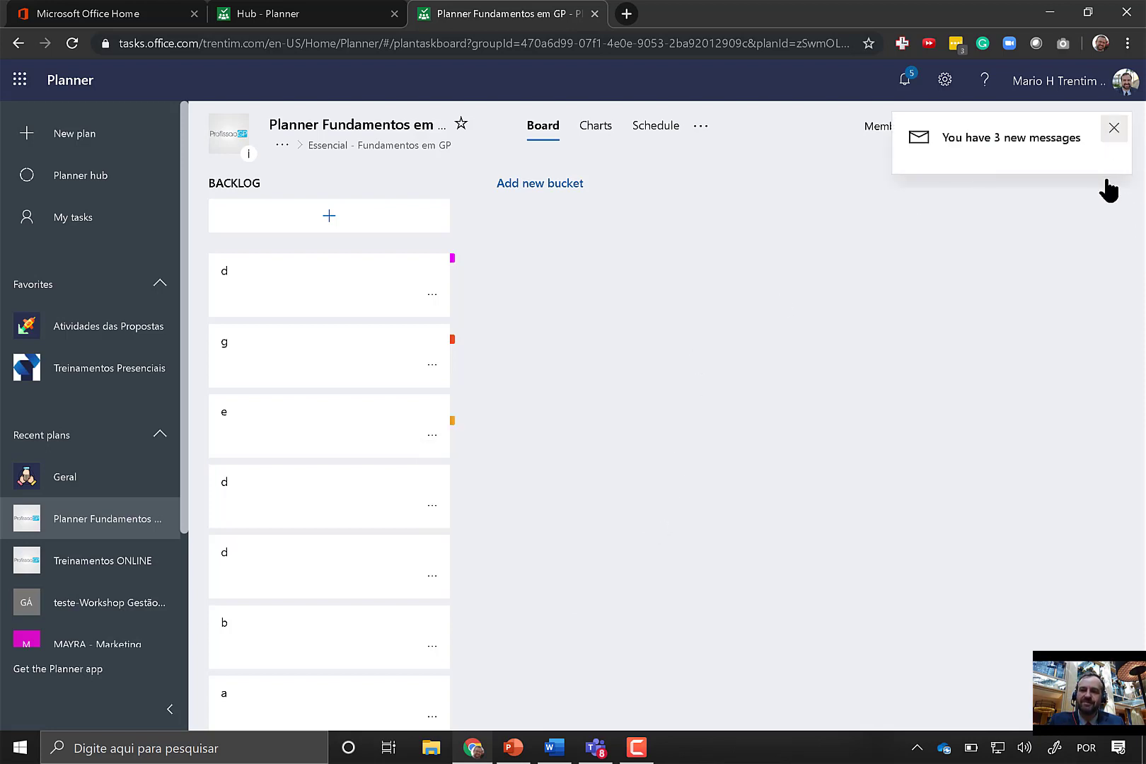
click(1119, 127)
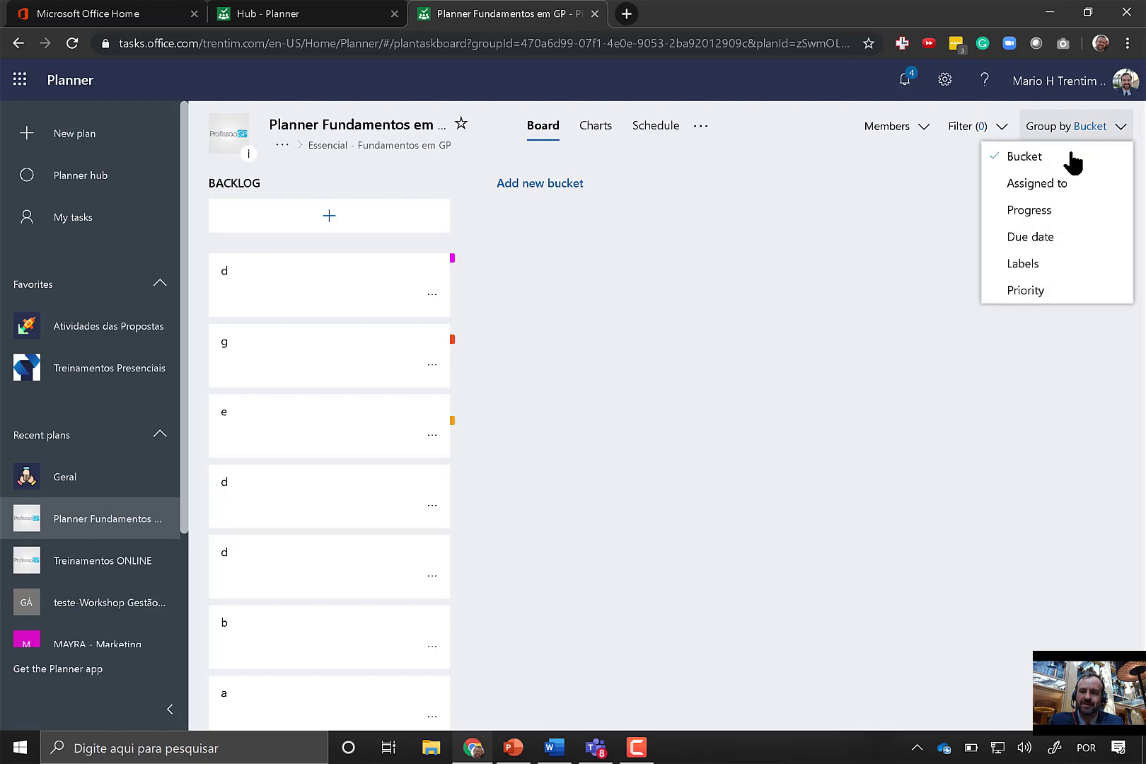
click(1027, 267)
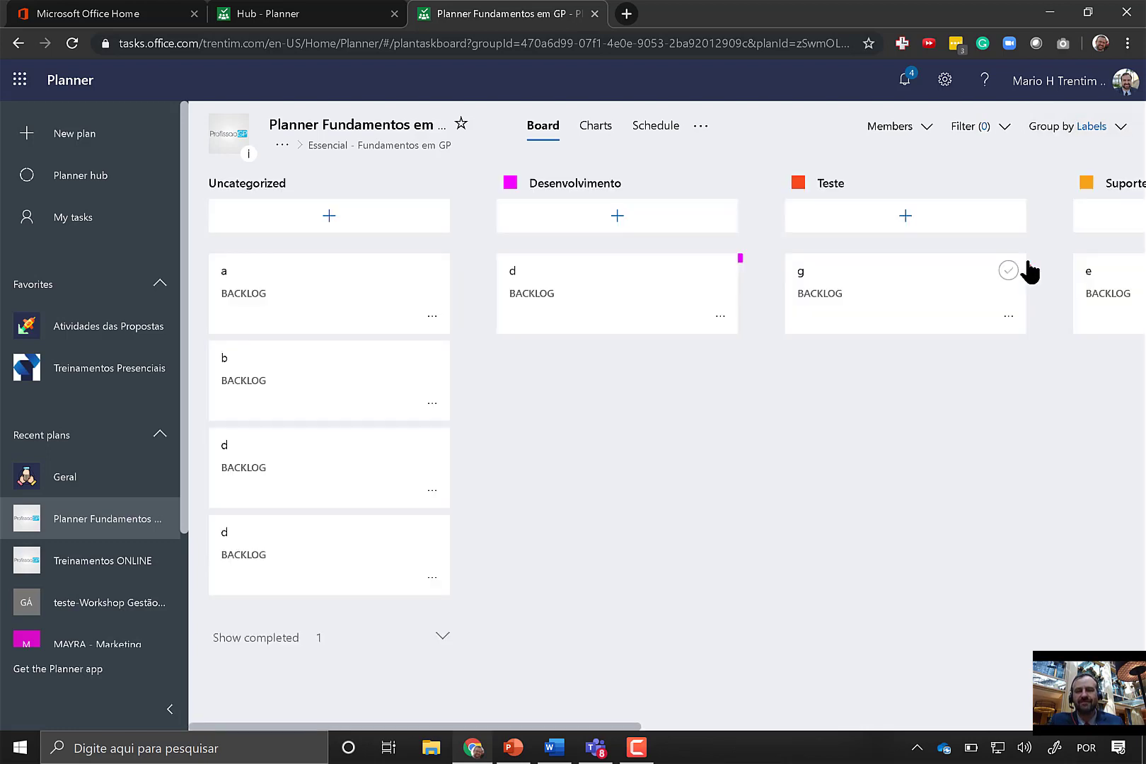
click(1107, 139)
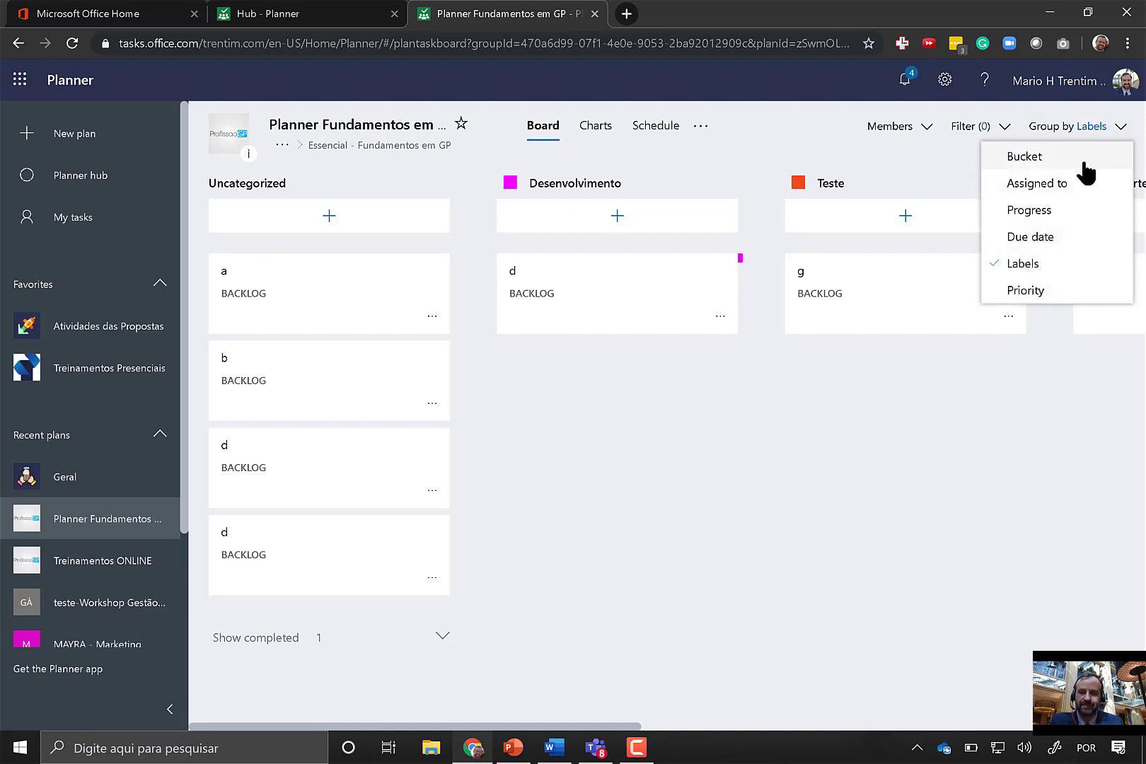
click(988, 157)
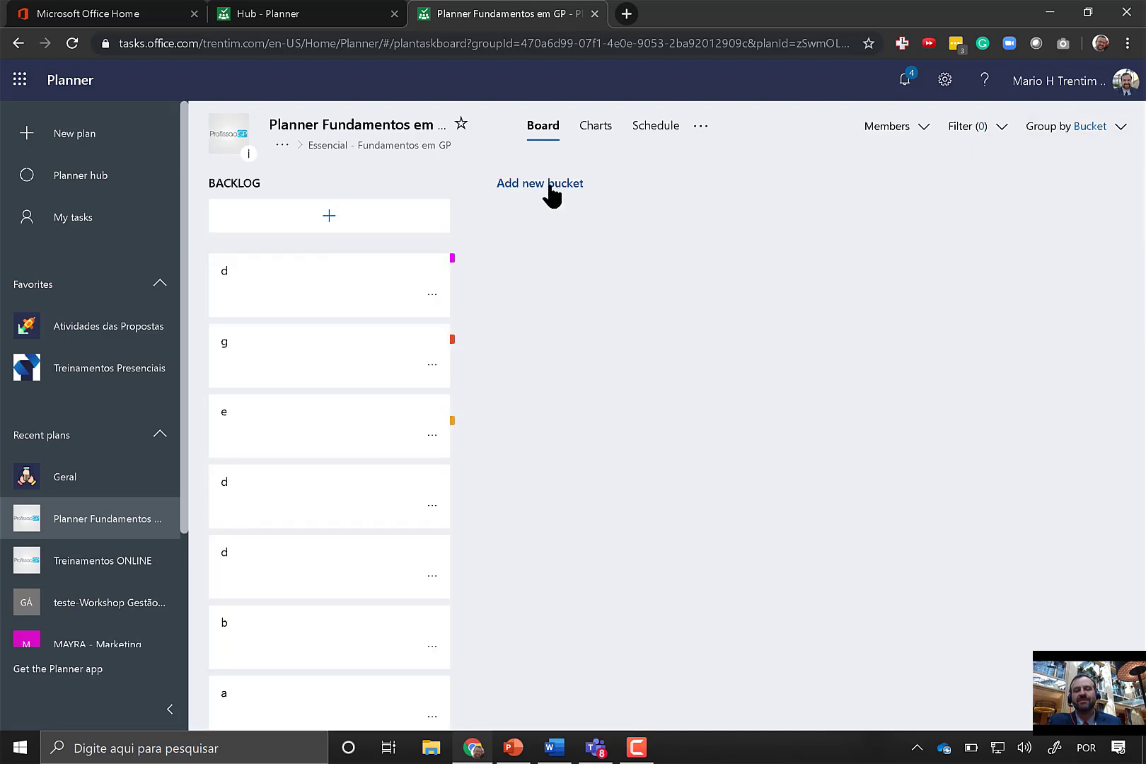
Step: Add a new bucket named SPRINT 1 to the board beside BACKLOG
click(546, 186)
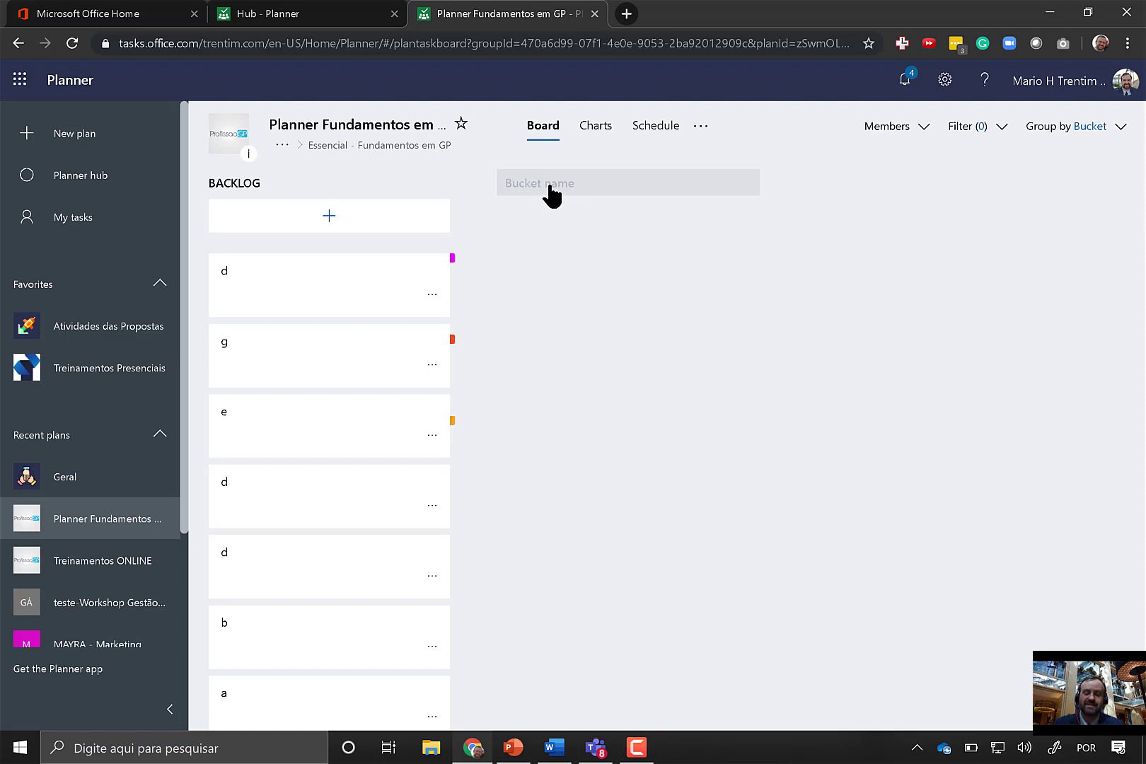
text(S)
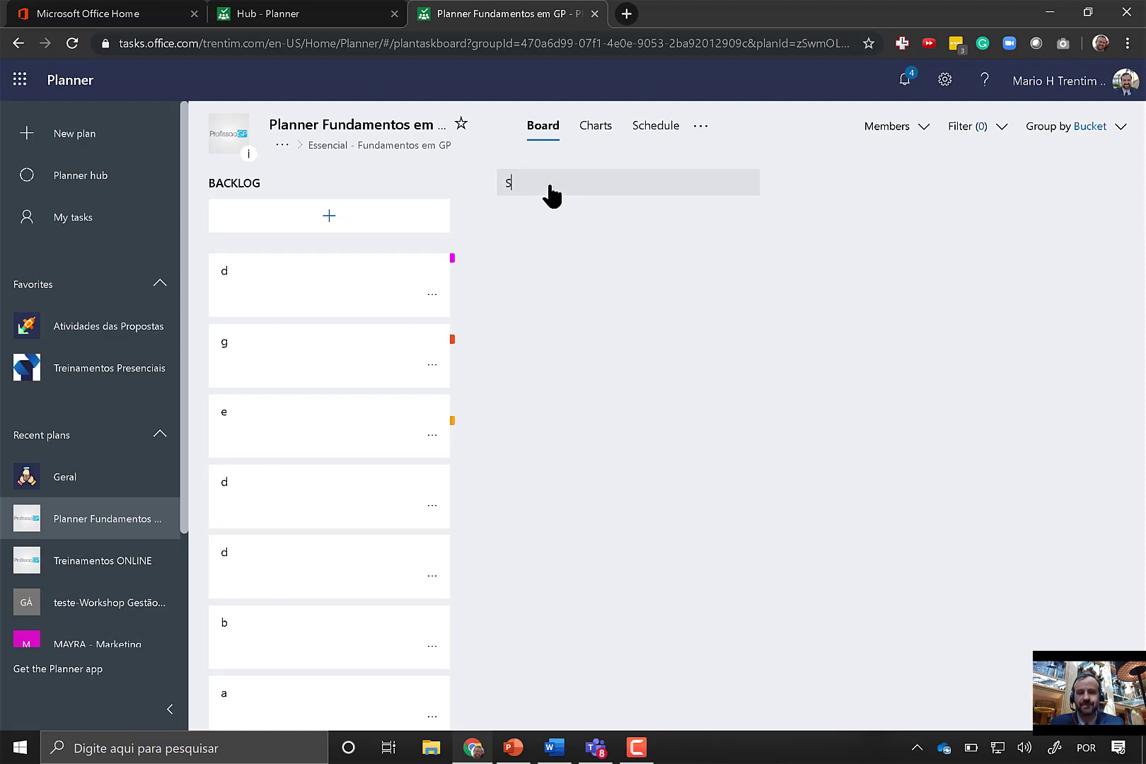
text(PRINT 1)
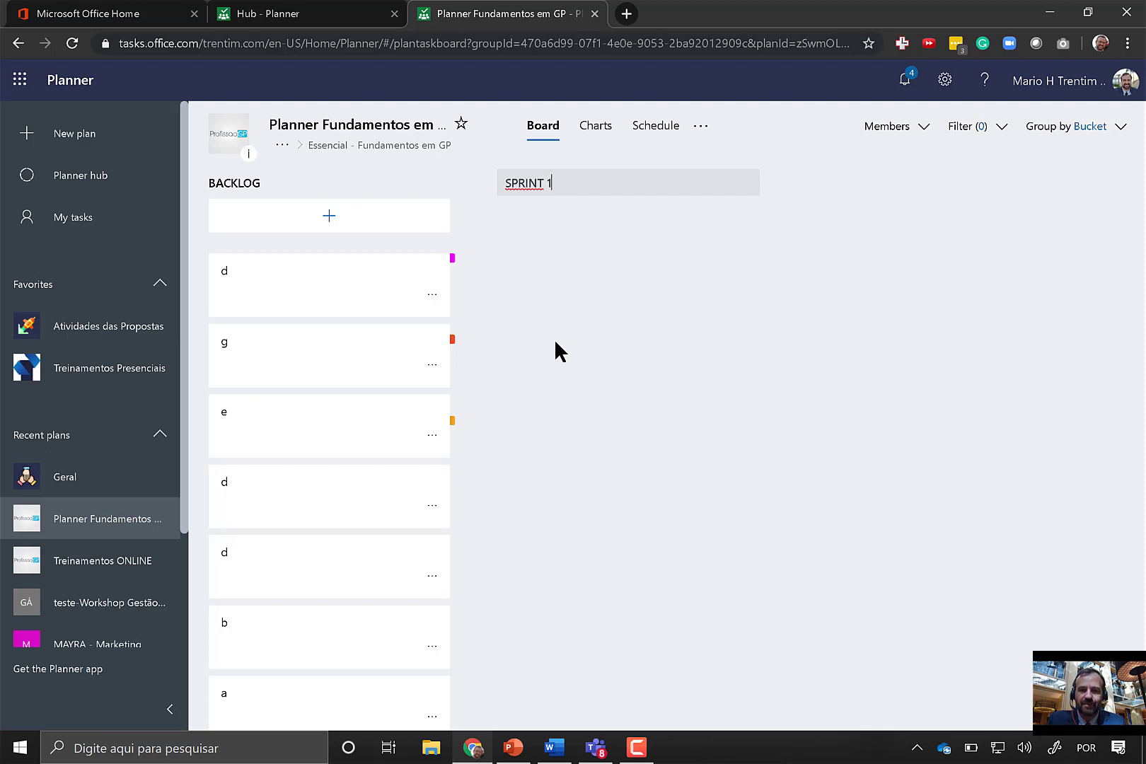
click(826, 201)
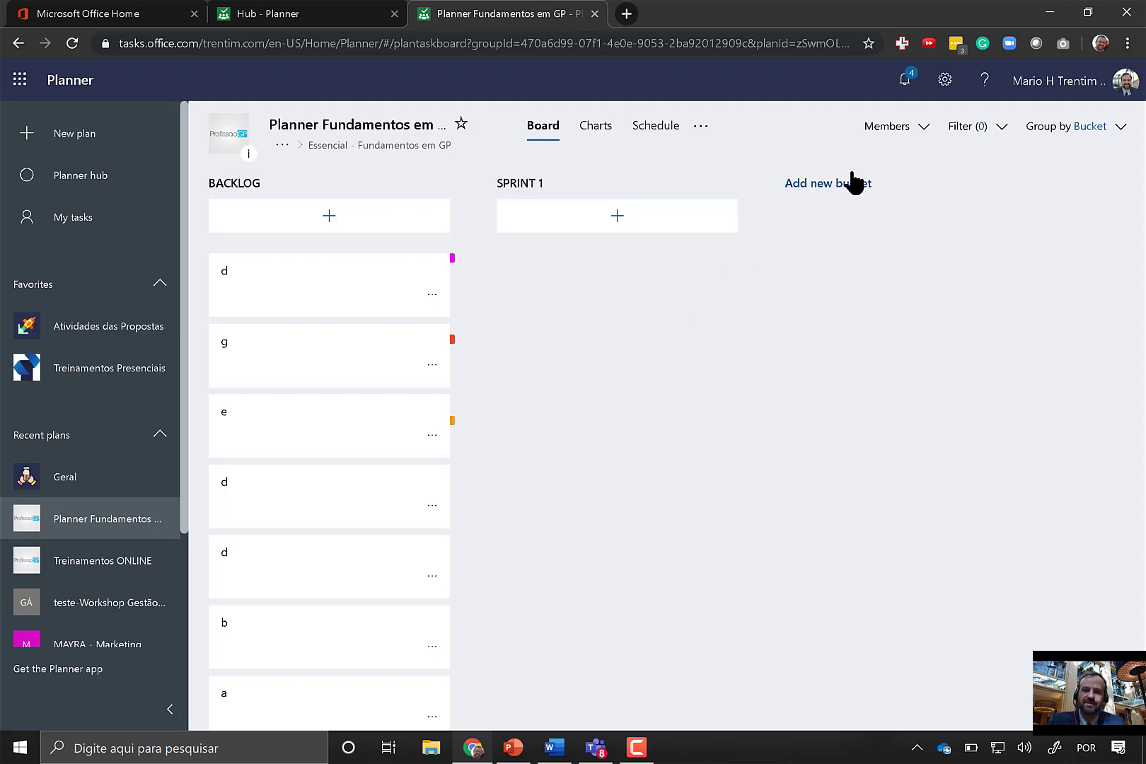
Step: Add another bucket named SPRINT 2, with the name in capitals, after SPRINT 1
click(853, 182)
text(Sprint )
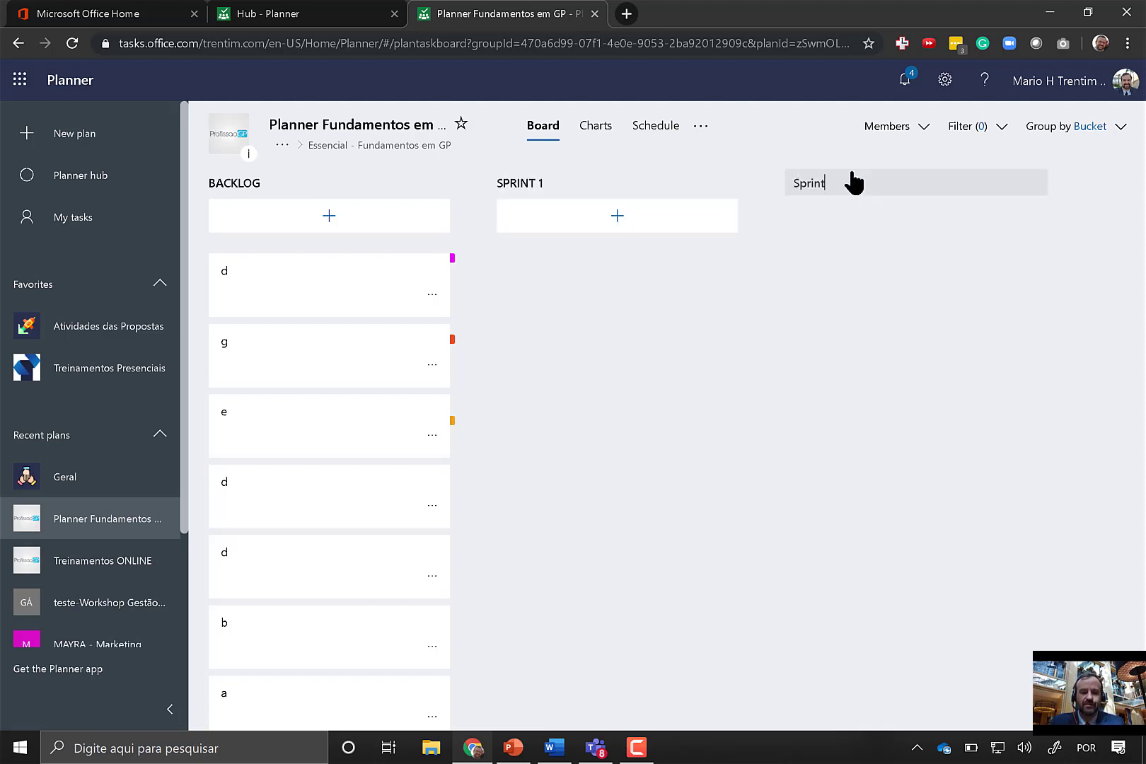
text(2)
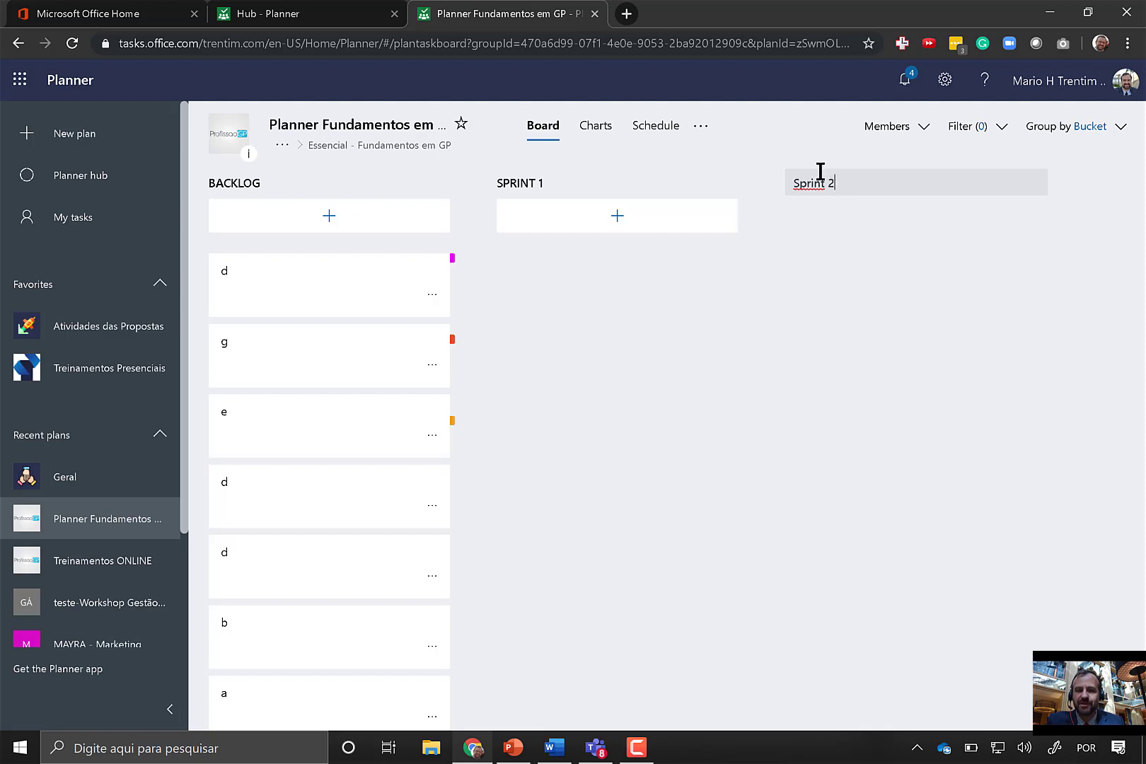
double_click(820, 172)
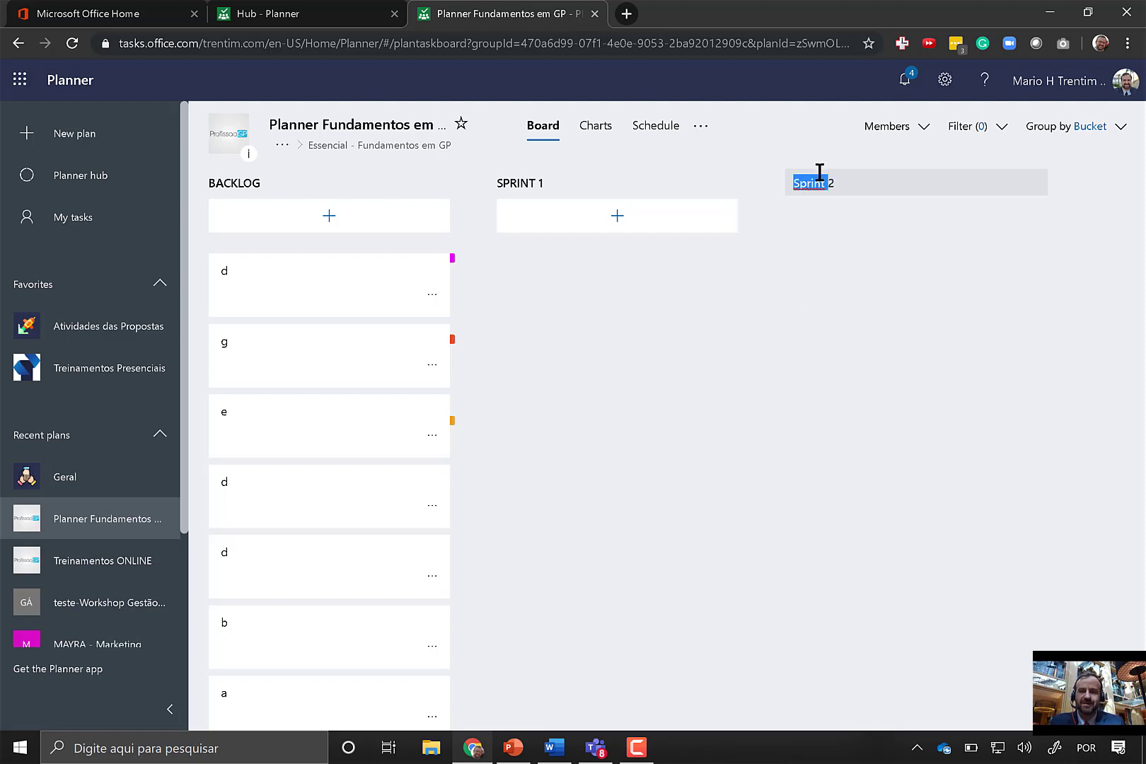
text(SPRINT)
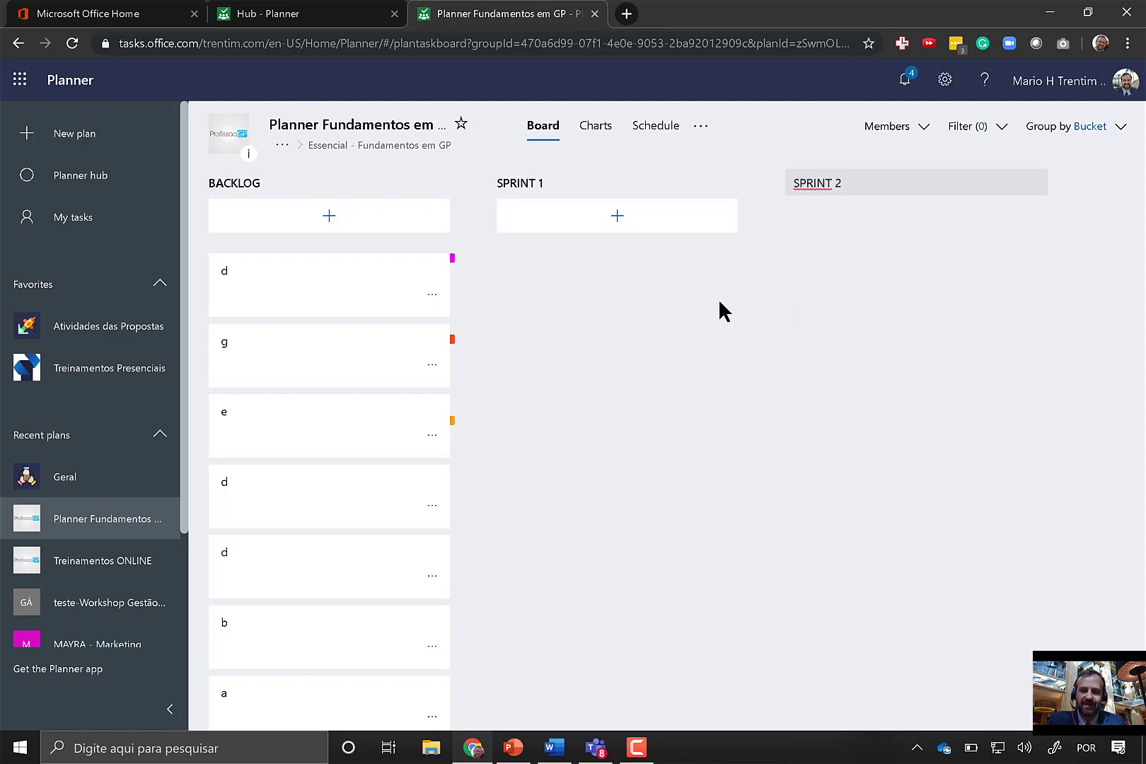
key(Return)
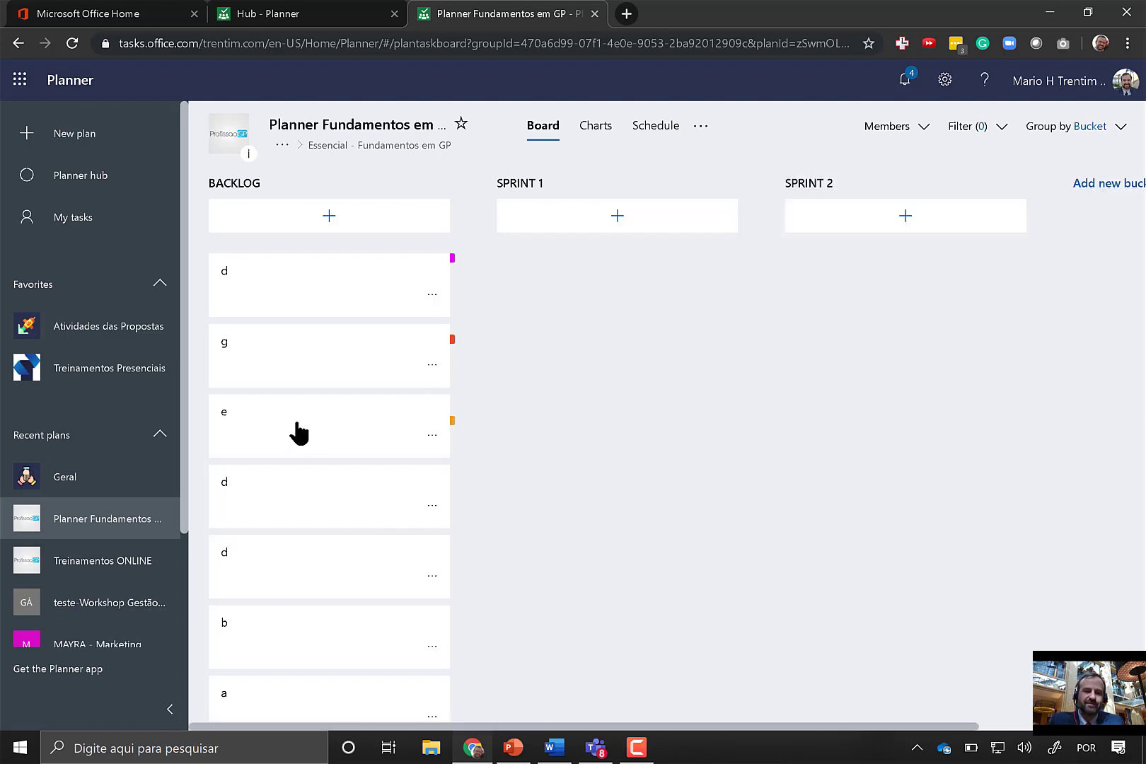
Step: Move the labelled tasks d, e and g, plus task a, from BACKLOG into SPRINT 1
drag(317, 376, 366, 274)
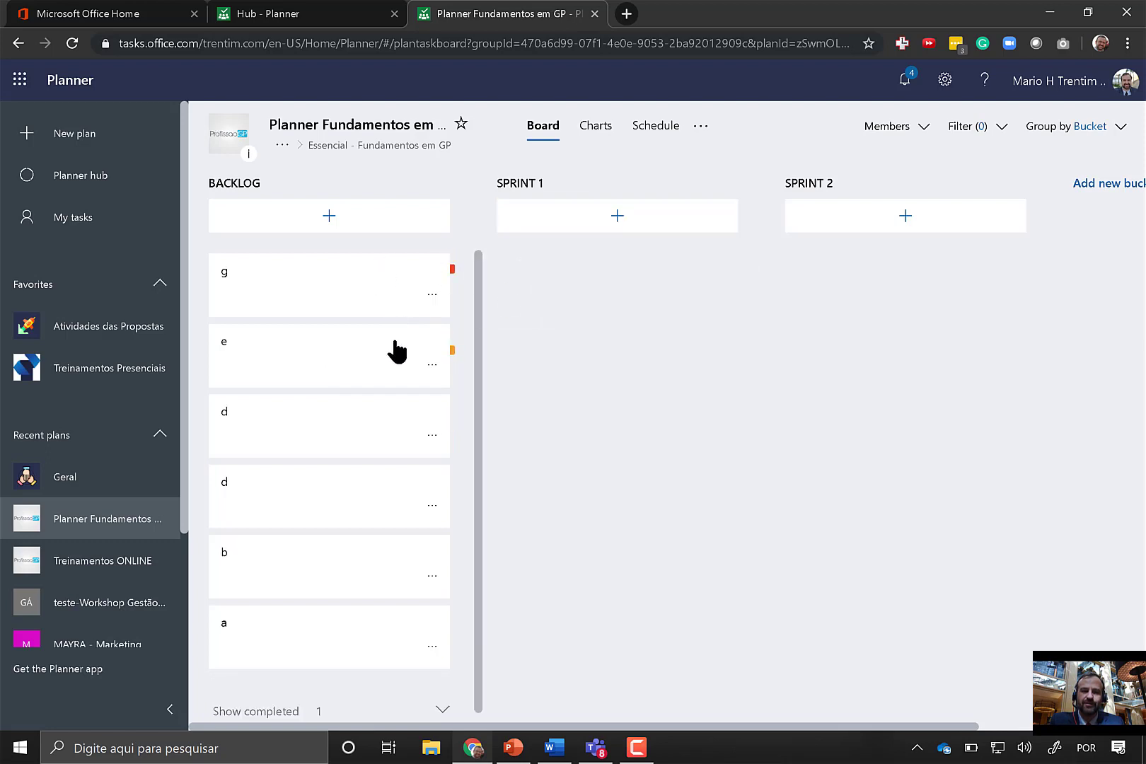
drag(396, 350, 560, 319)
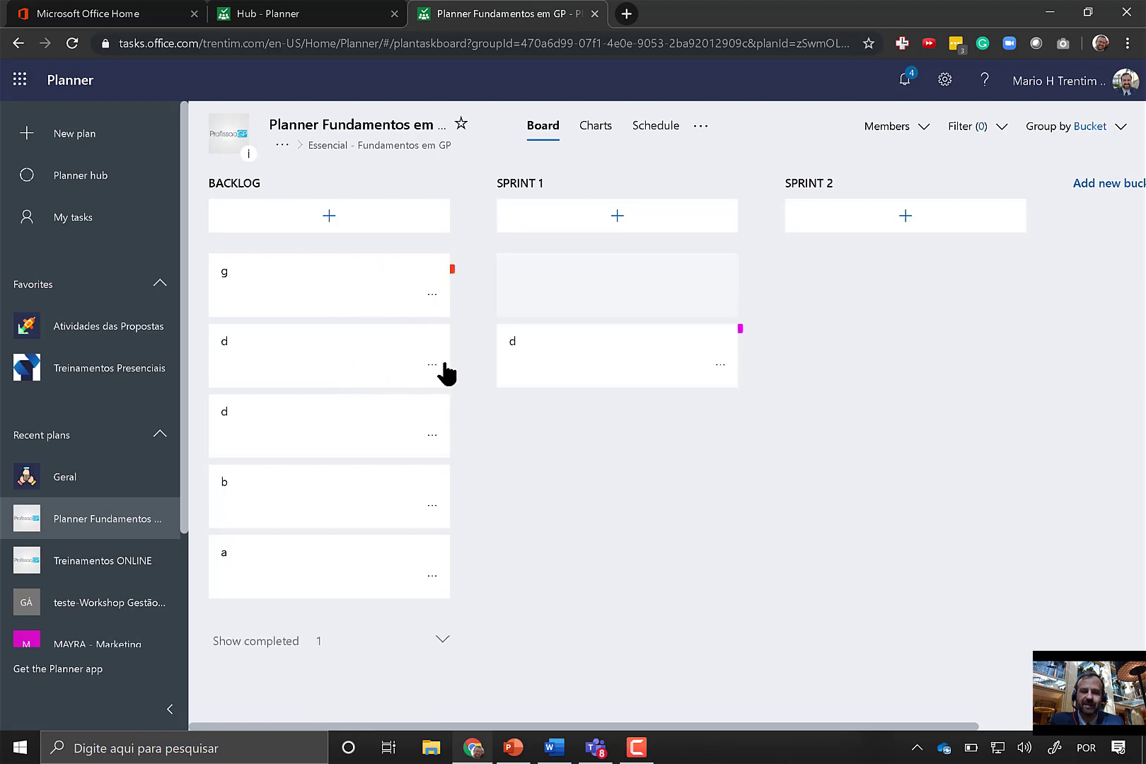
drag(445, 372, 377, 343)
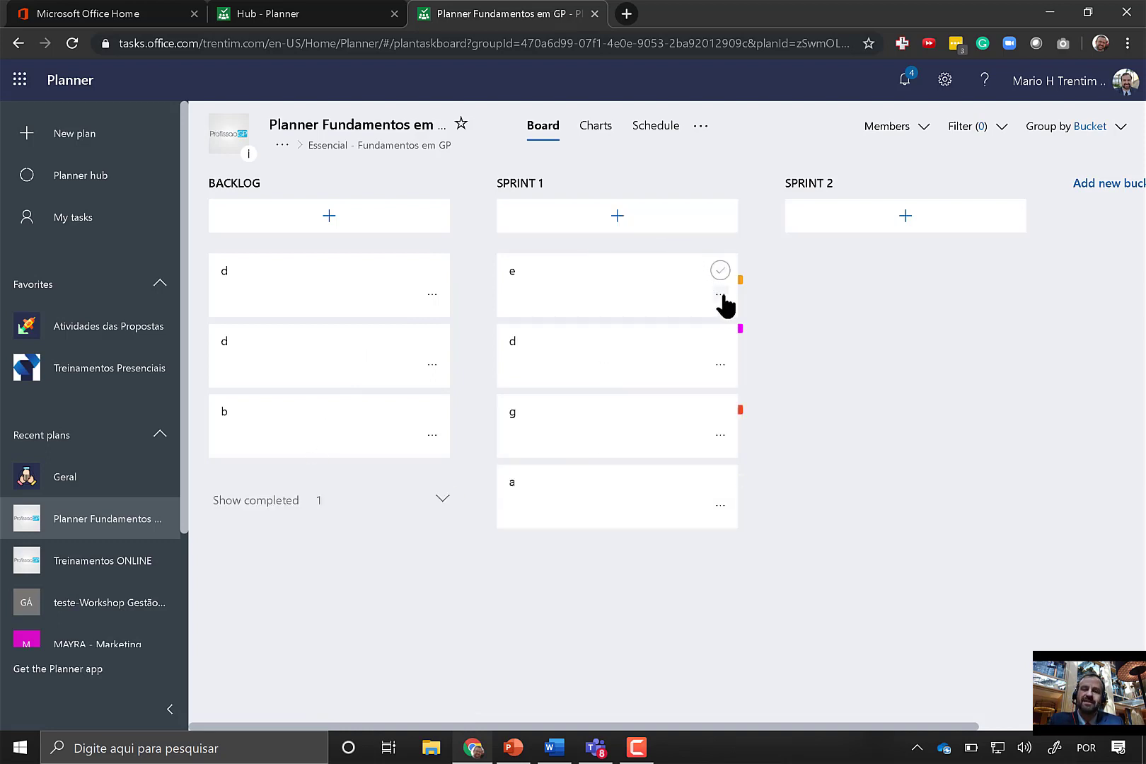
click(601, 278)
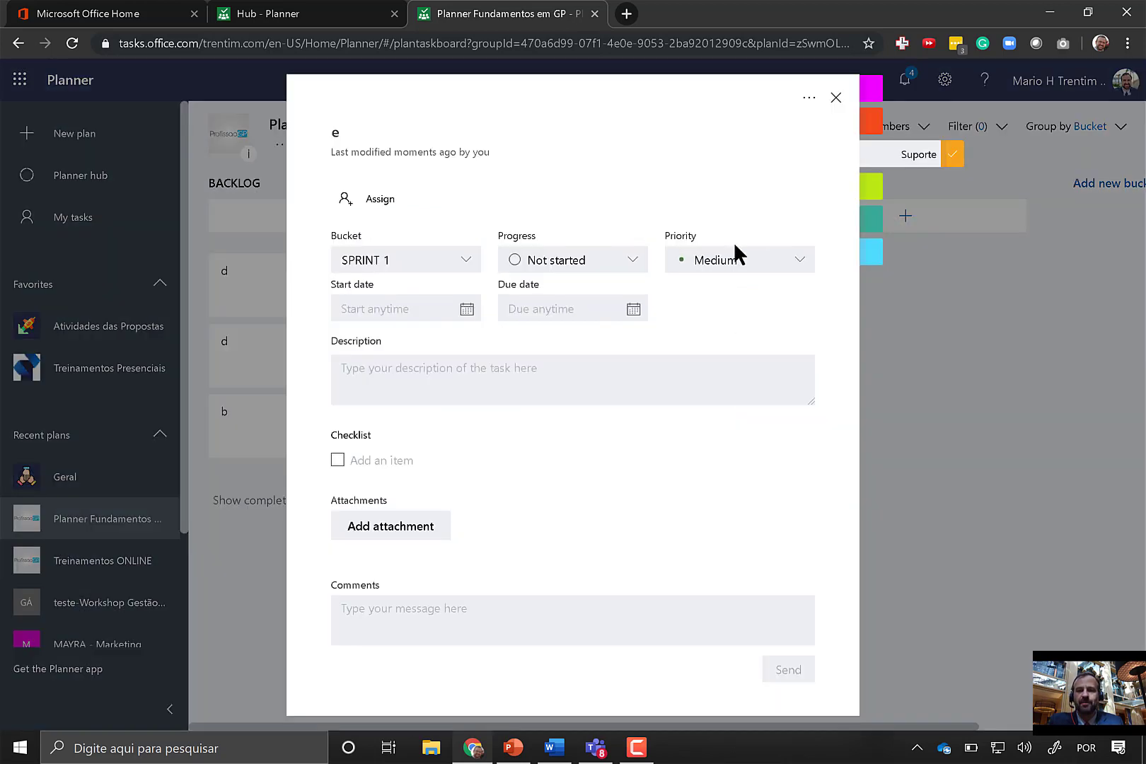
click(621, 258)
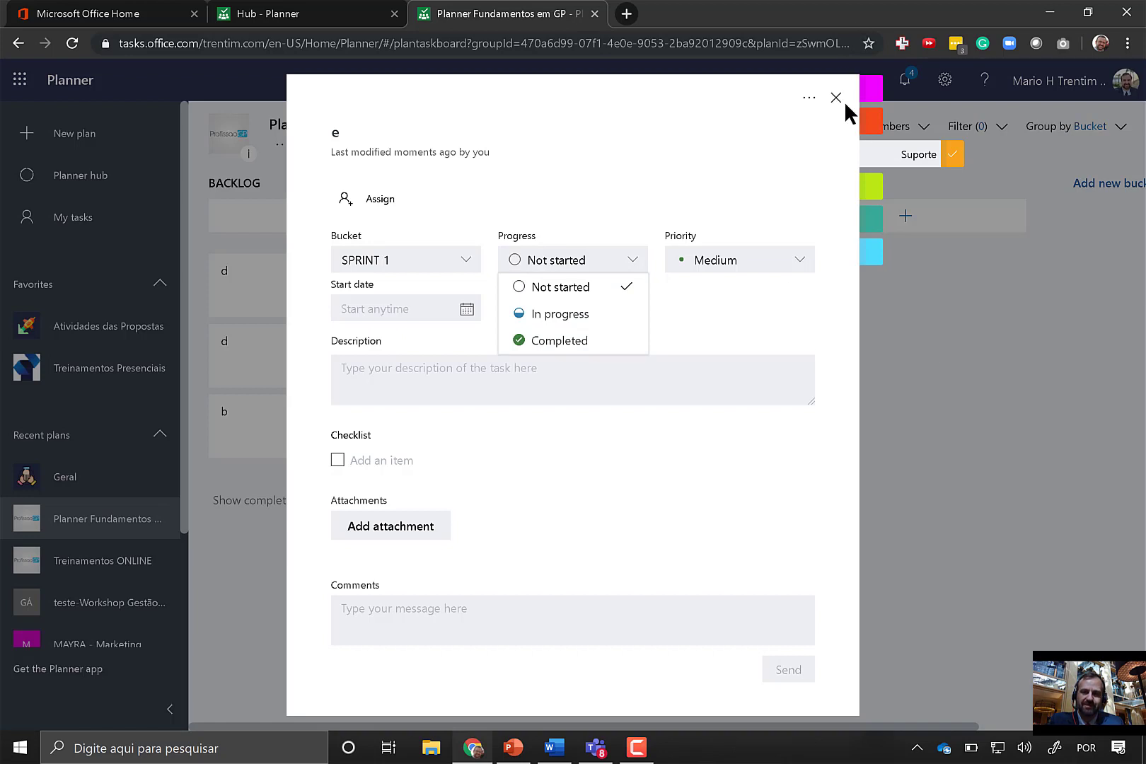
key(Escape)
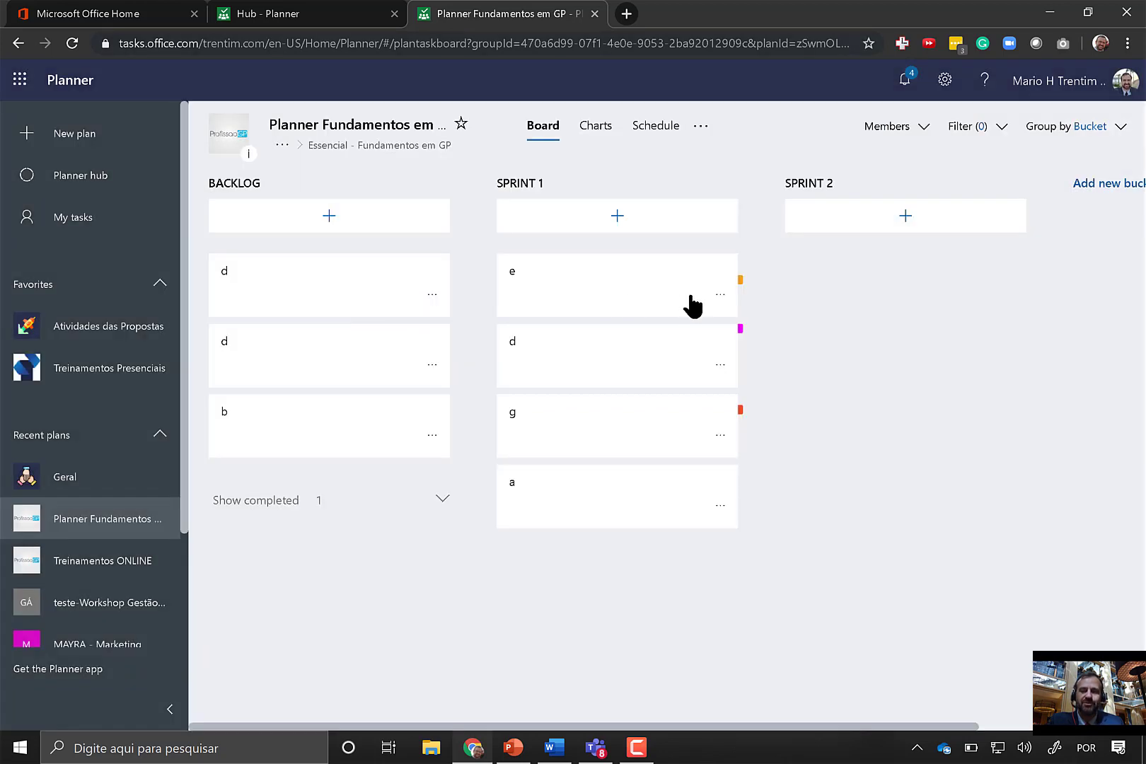
click(720, 295)
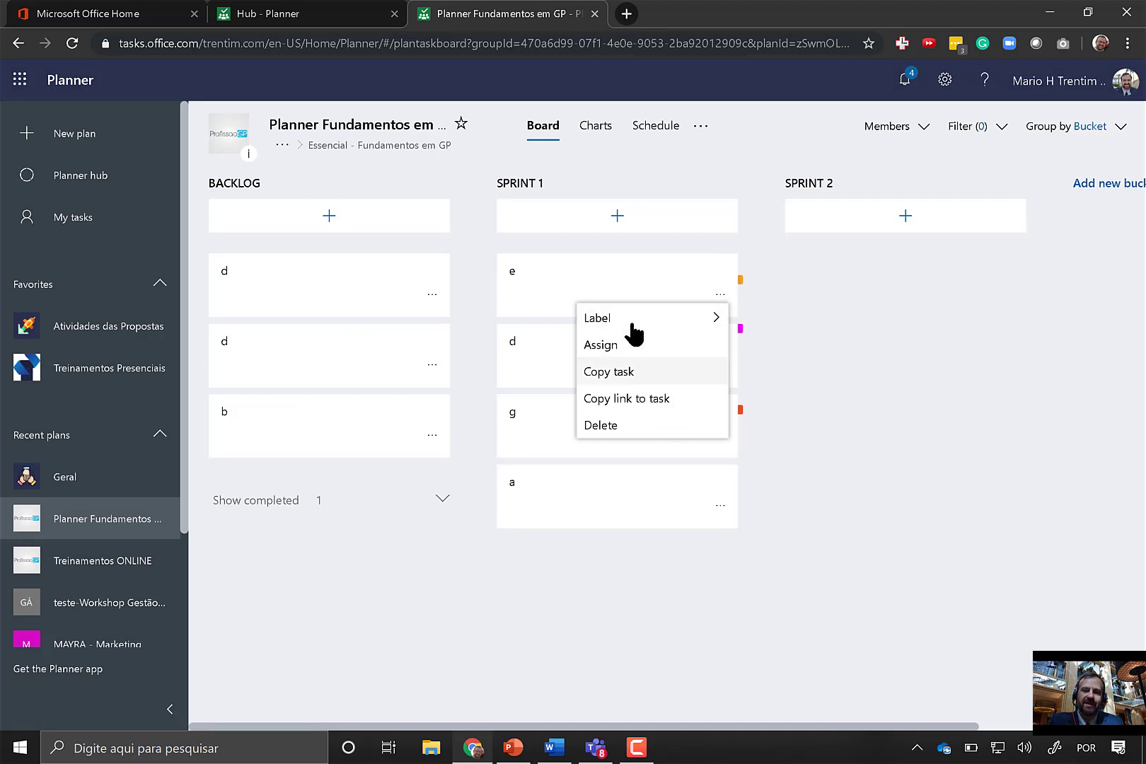
Step: Set the progress of task e in SPRINT 1 to In progress and mark task d in that bucket as completed
click(556, 287)
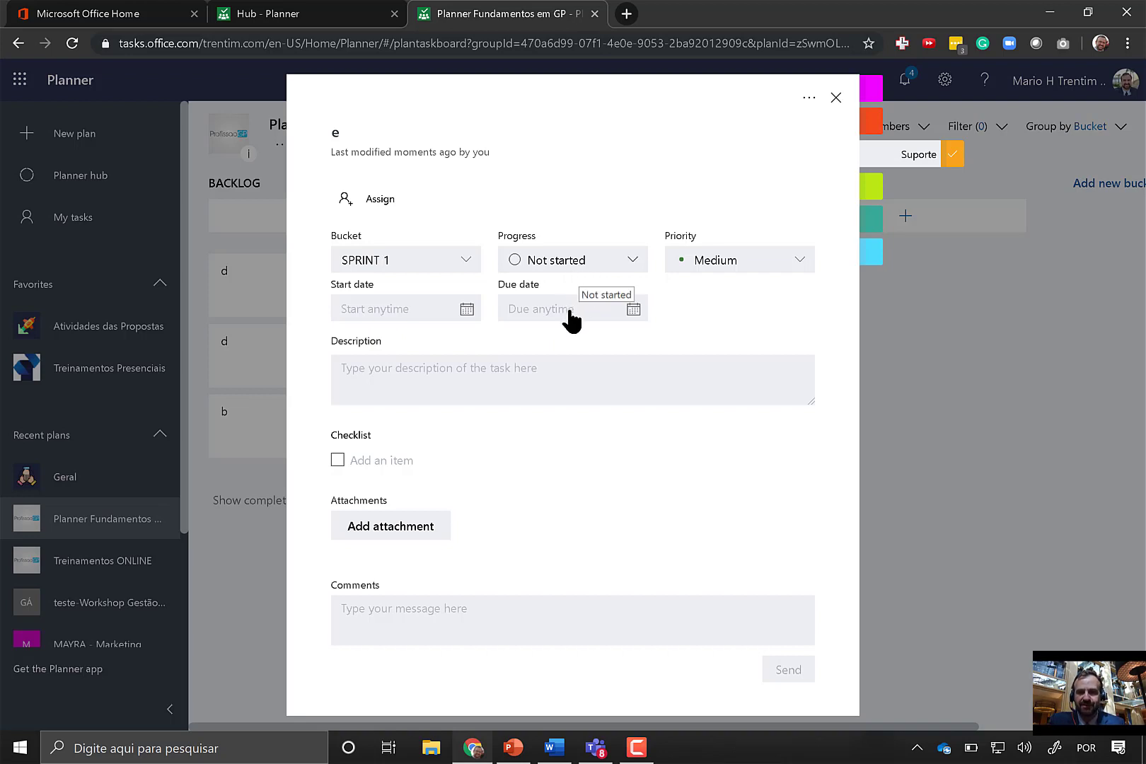
click(570, 268)
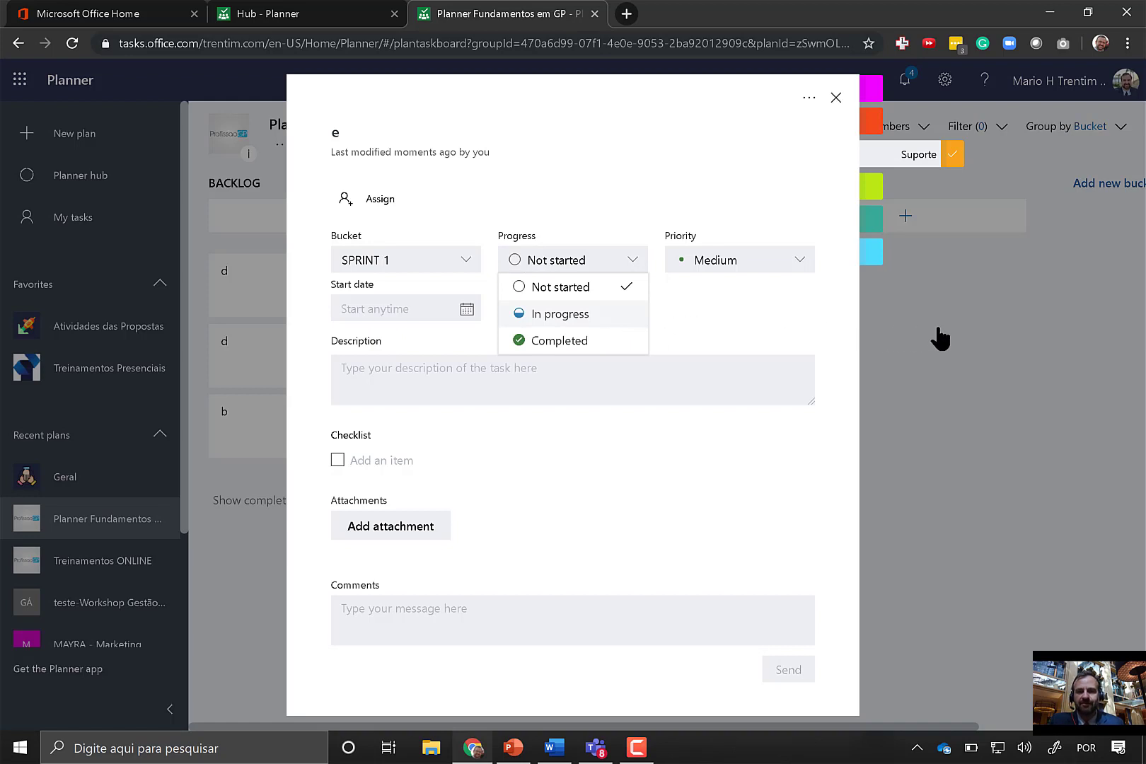
click(562, 314)
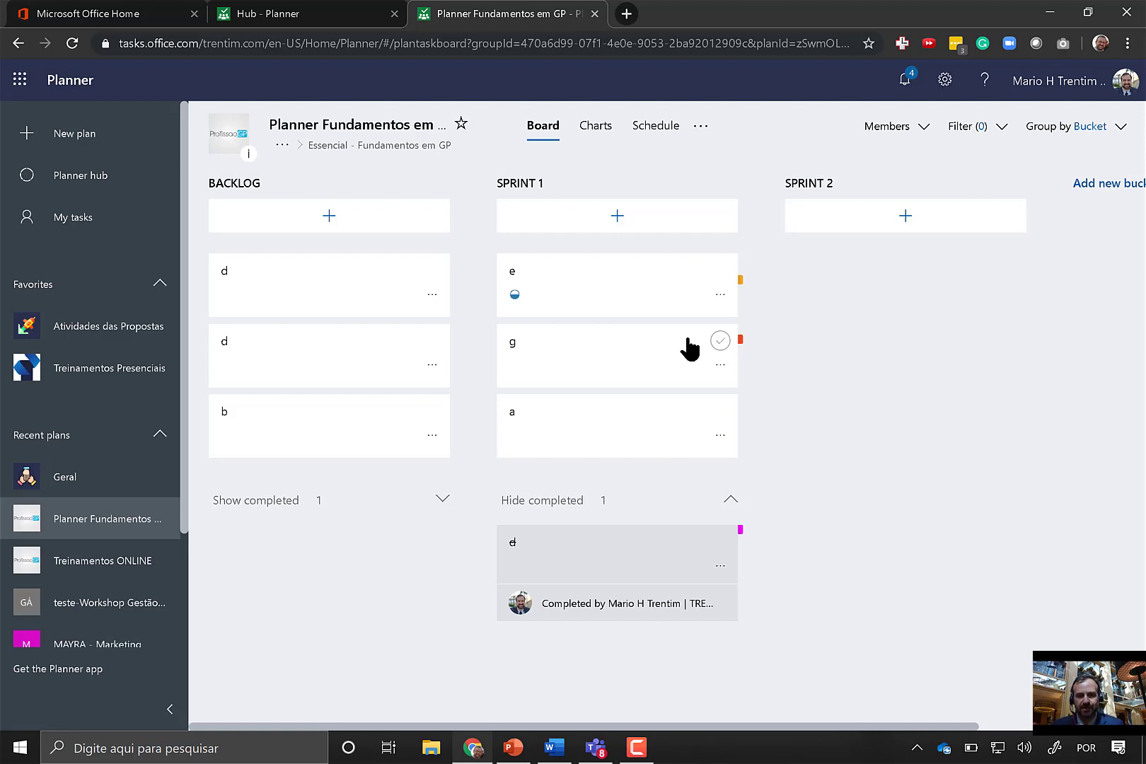
Step: Examine the plan's charts of tasks by status, bucket and member, dismissing the e-mail notification
click(594, 125)
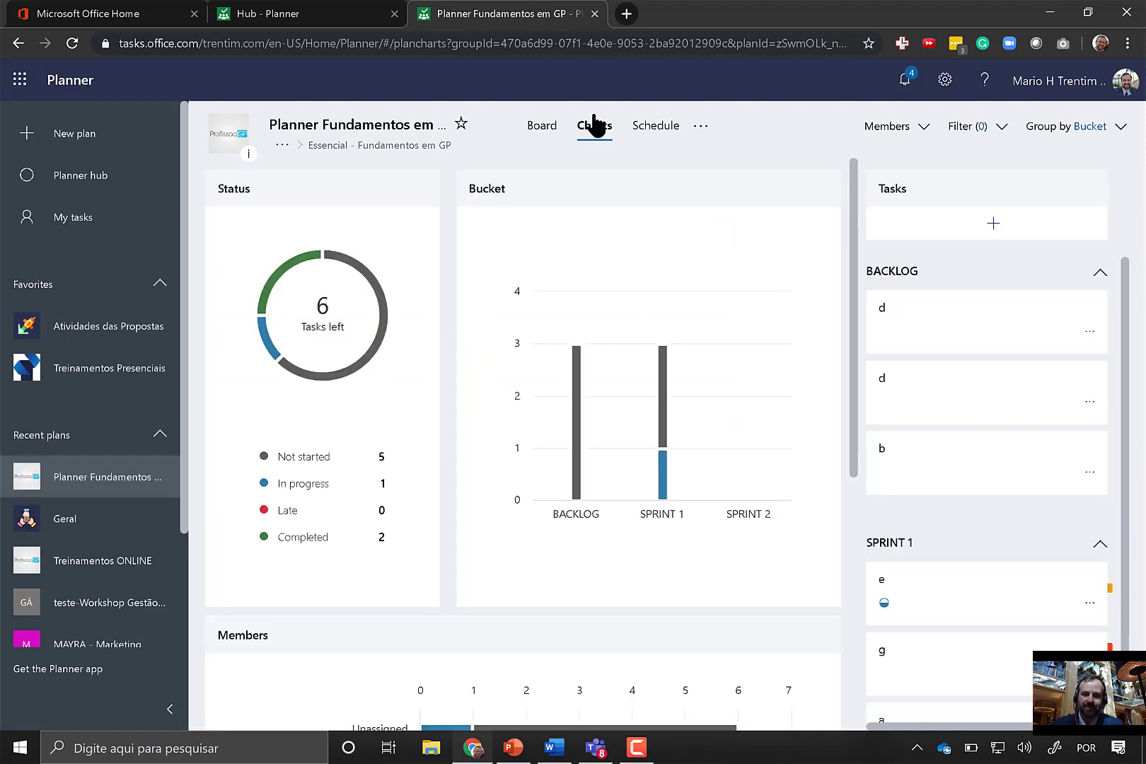
scroll(1014, 433, down, 1)
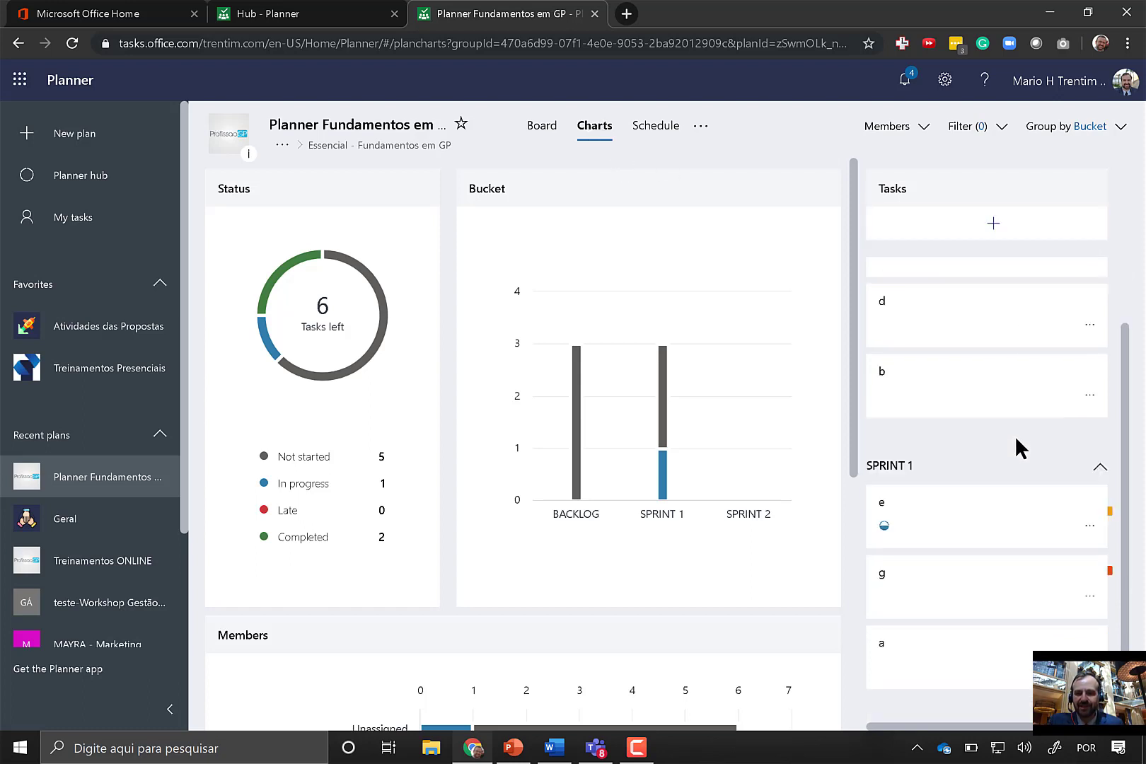
scroll(869, 523, down, 1)
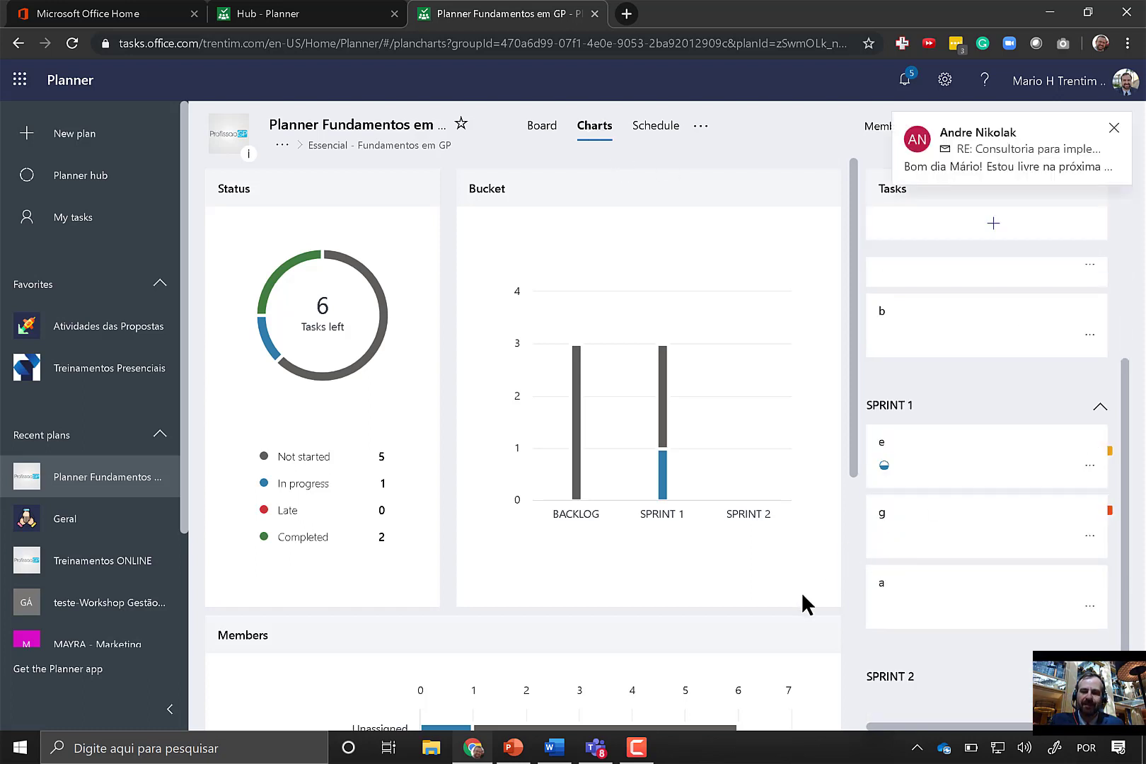
scroll(875, 601, down, 1)
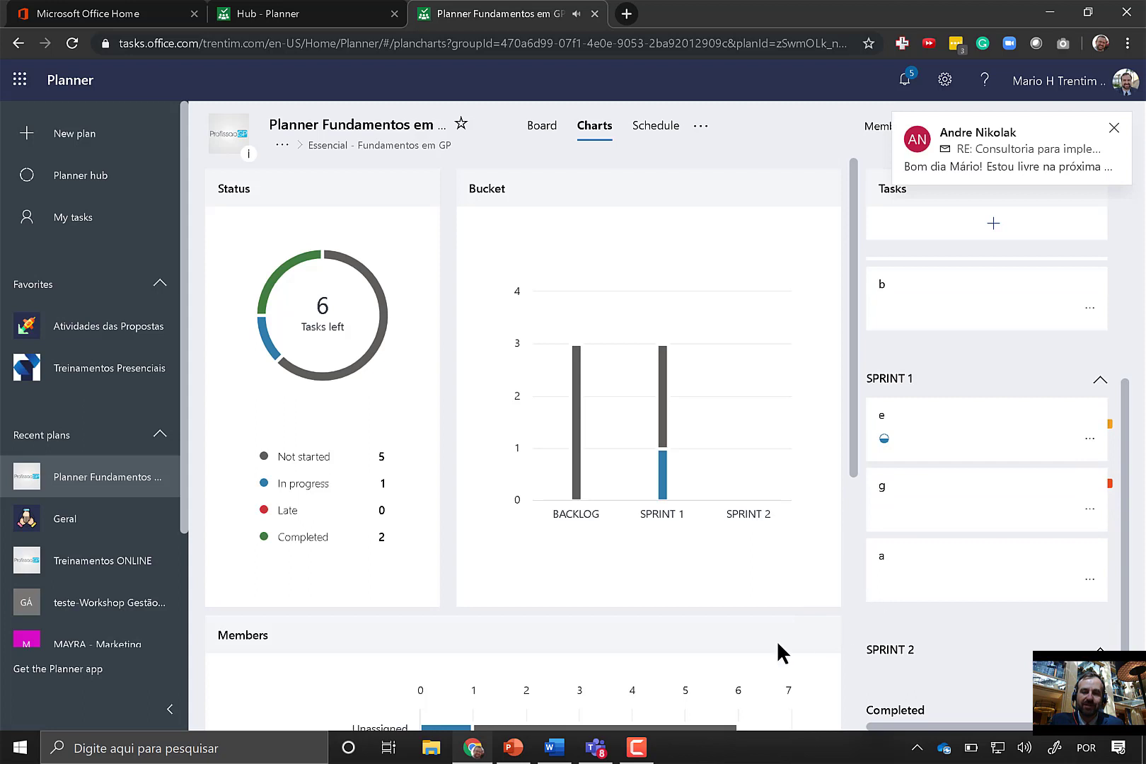
scroll(777, 640, down, 2)
click(1113, 128)
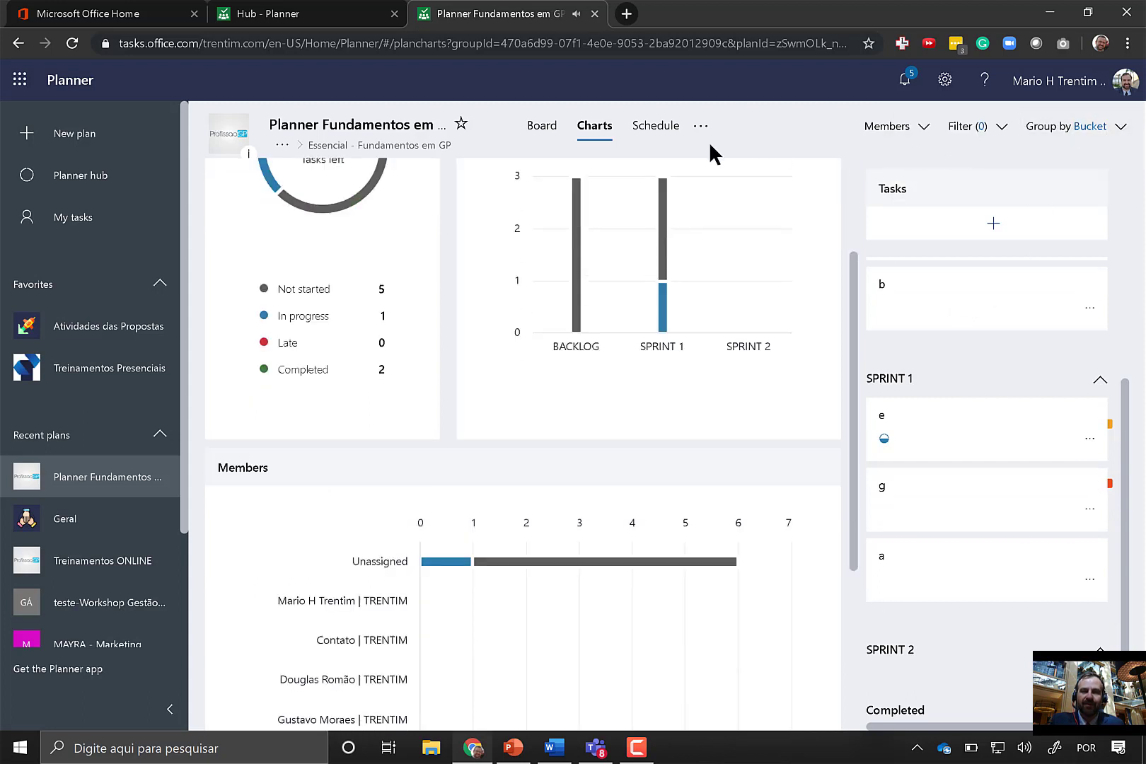
scroll(593, 423, up, 2)
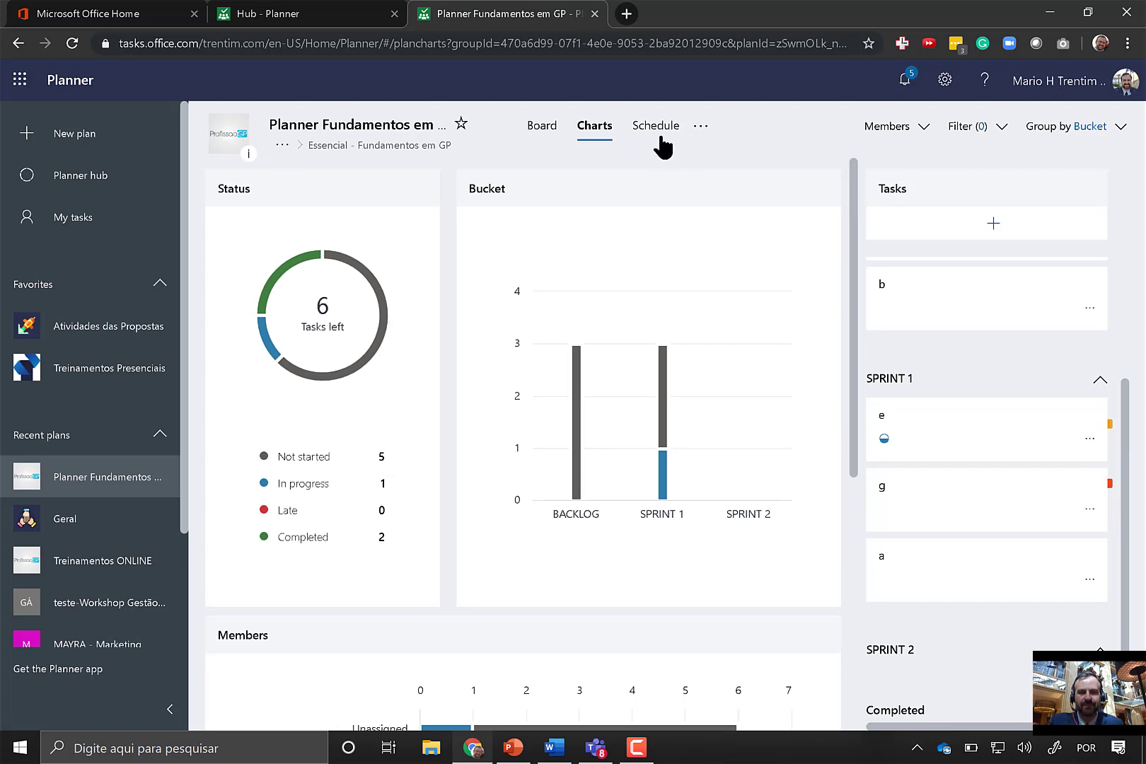
Step: Open the plan's Files, Notebook and Conversation pages in separate browser tabs
click(699, 129)
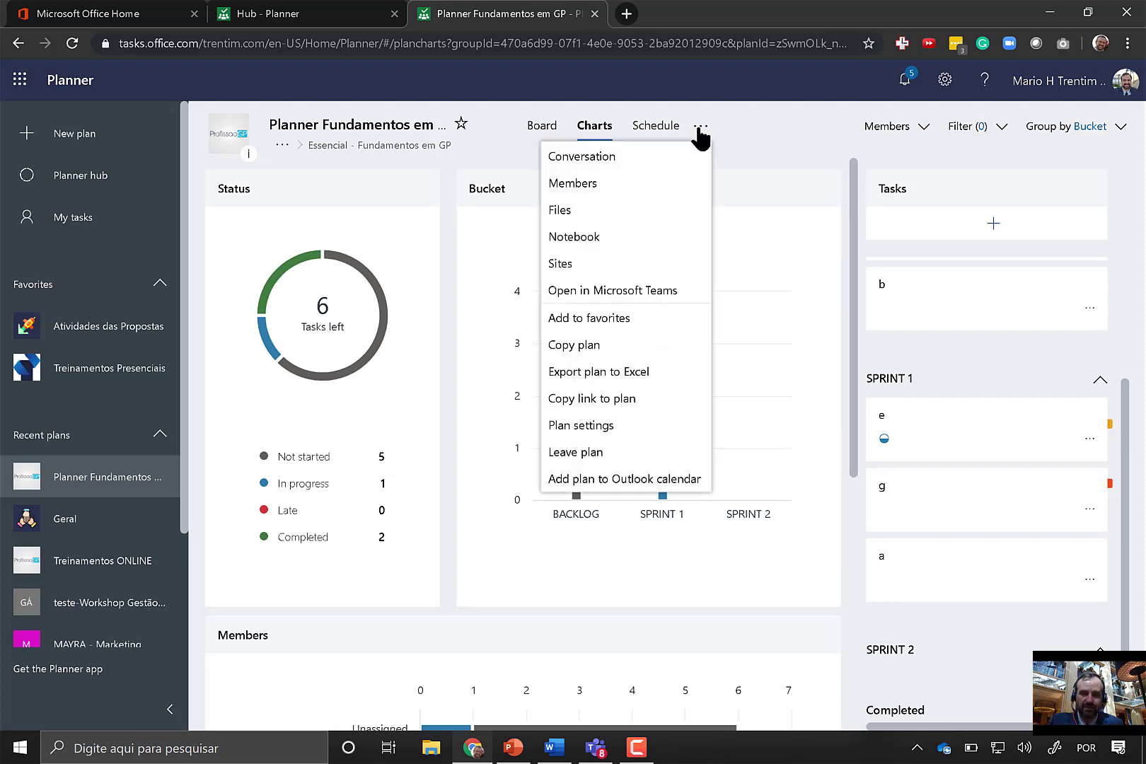
click(622, 205)
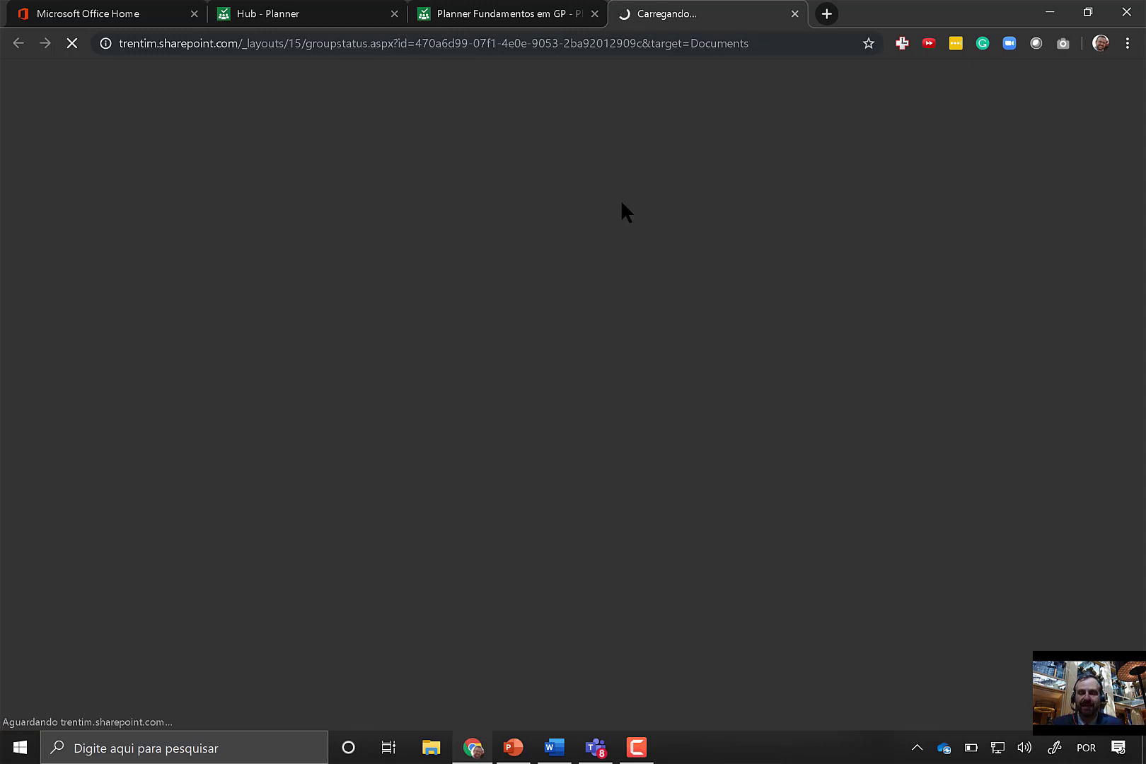
click(526, 13)
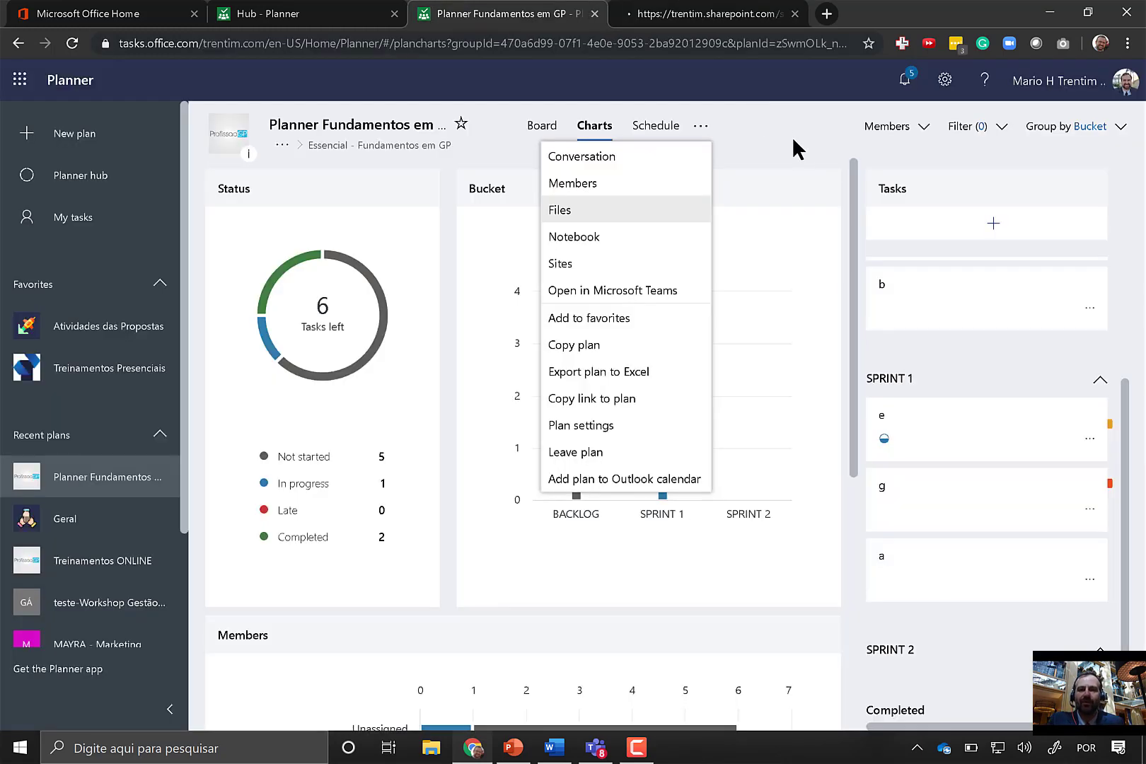
click(699, 127)
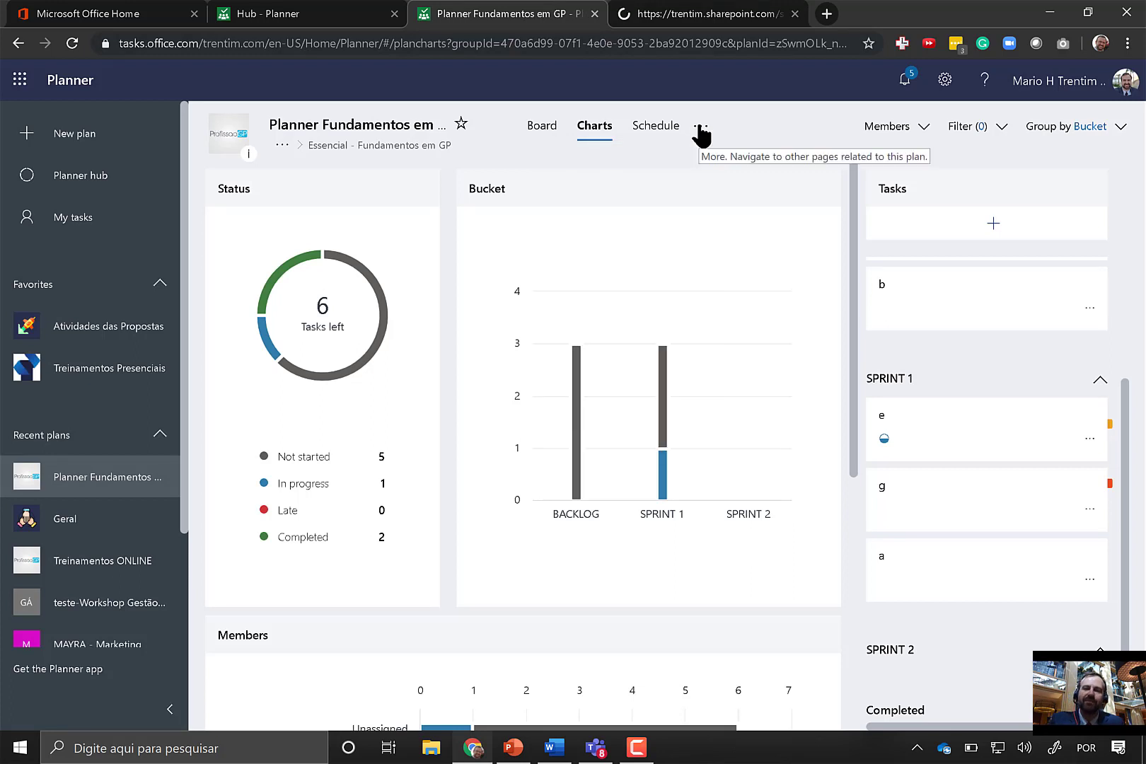
click(700, 128)
click(702, 130)
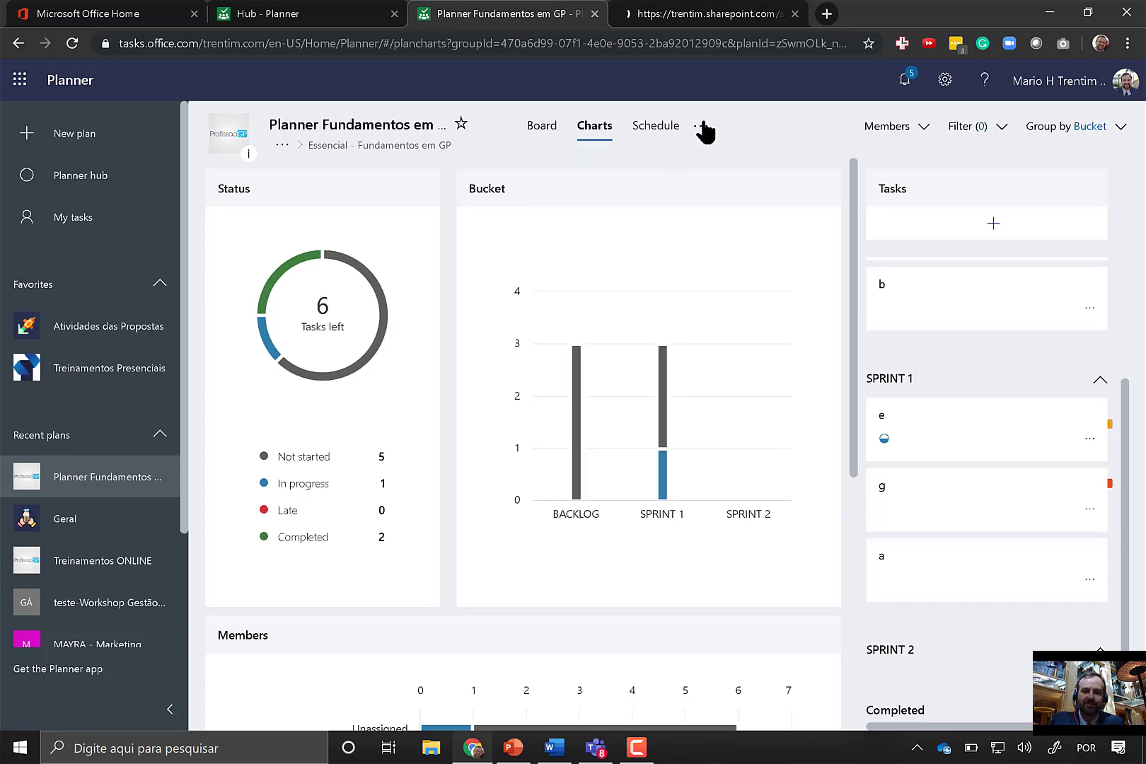
click(702, 128)
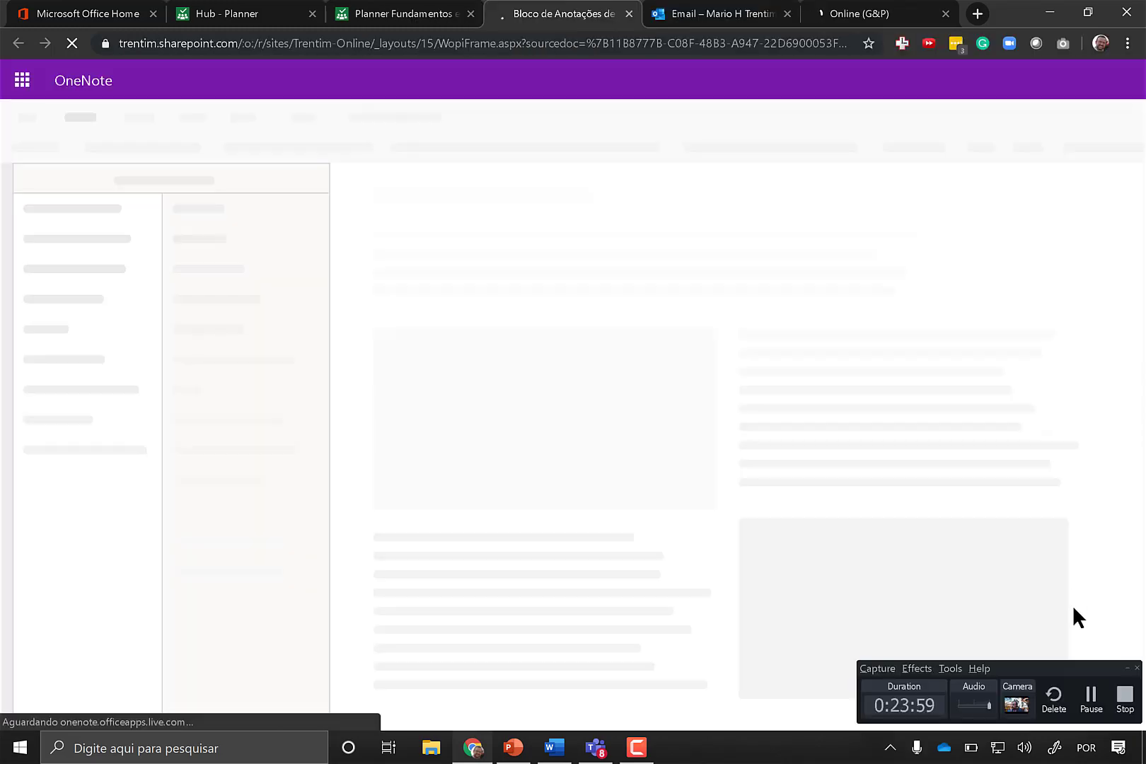
click(1090, 697)
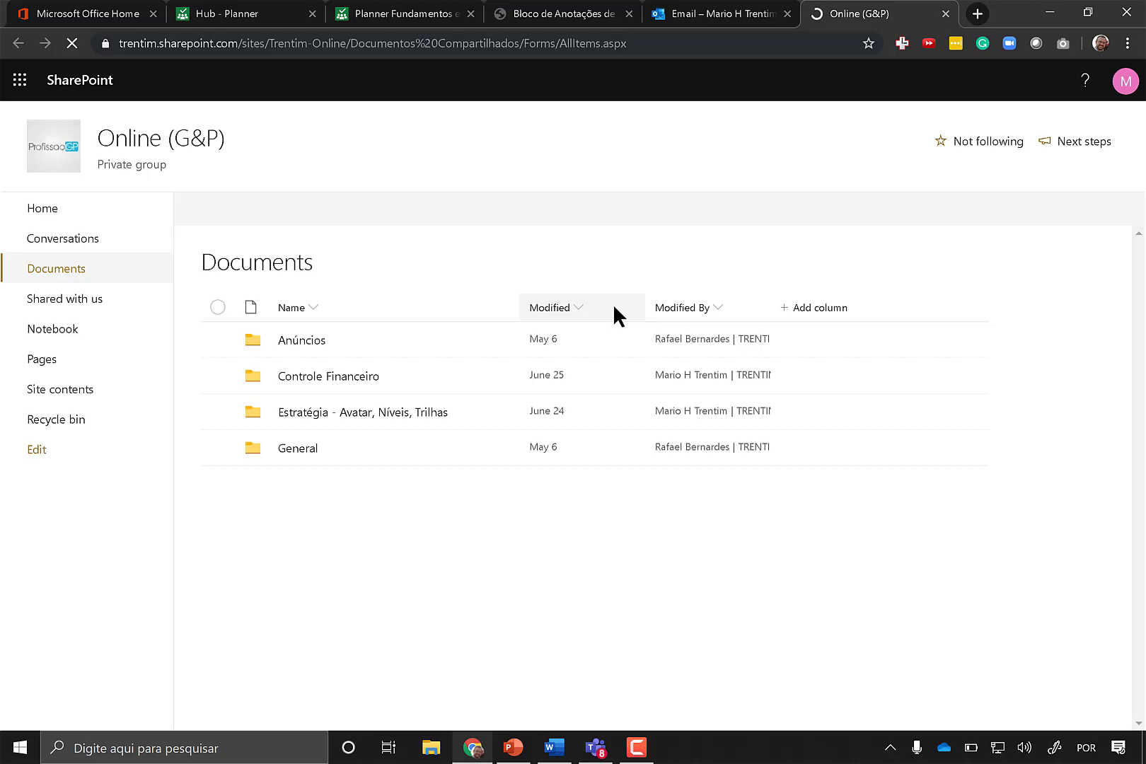
Step: Switch to Outlook, look through the Online (G&P) group's conversations and open the calendar
click(700, 14)
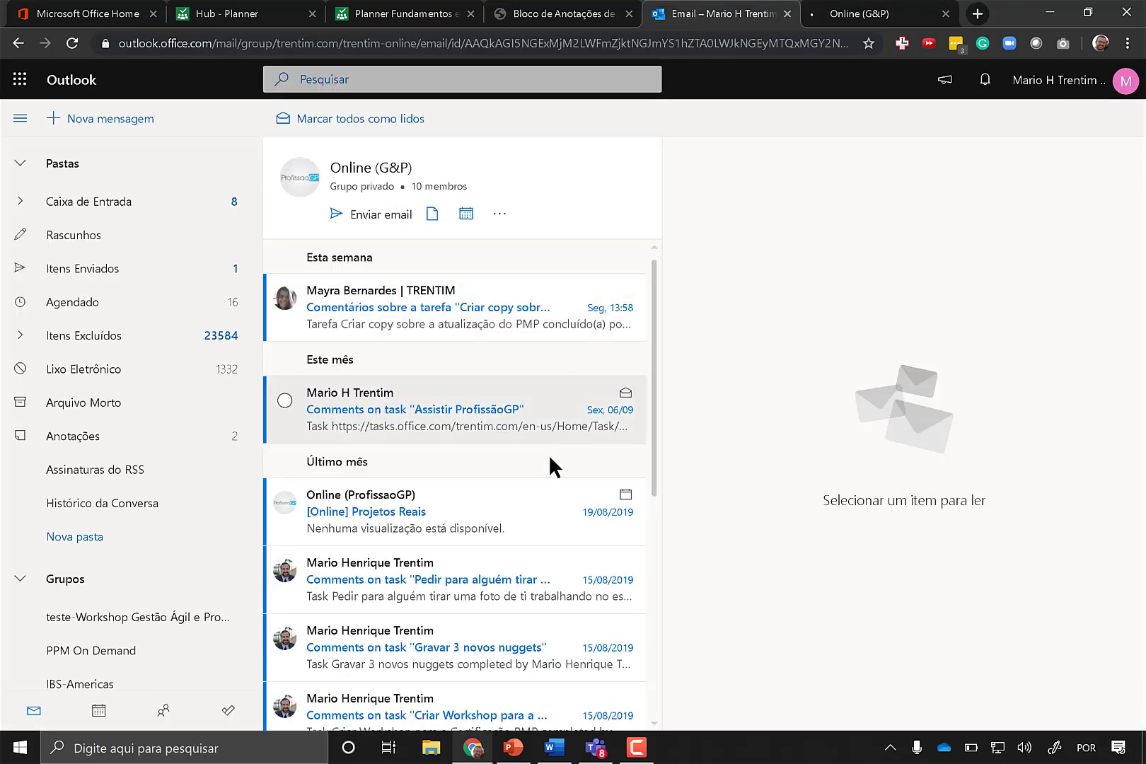
scroll(548, 494, down, 5)
scroll(549, 494, up, 5)
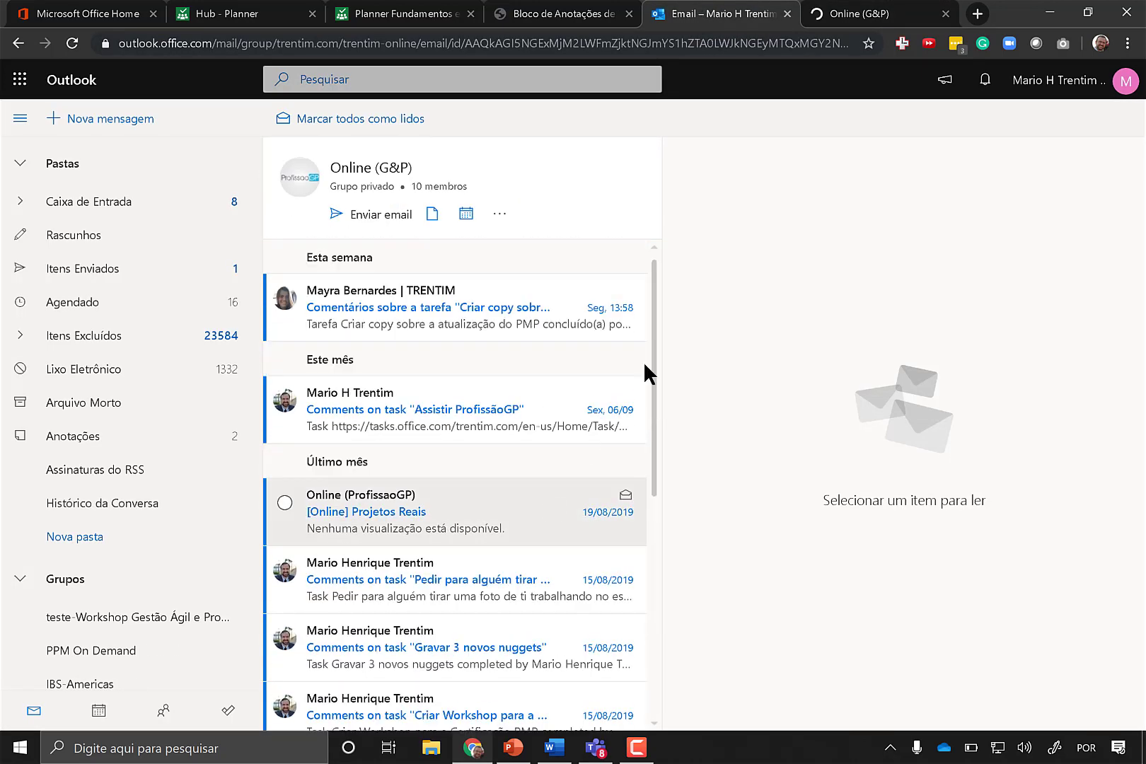
click(99, 711)
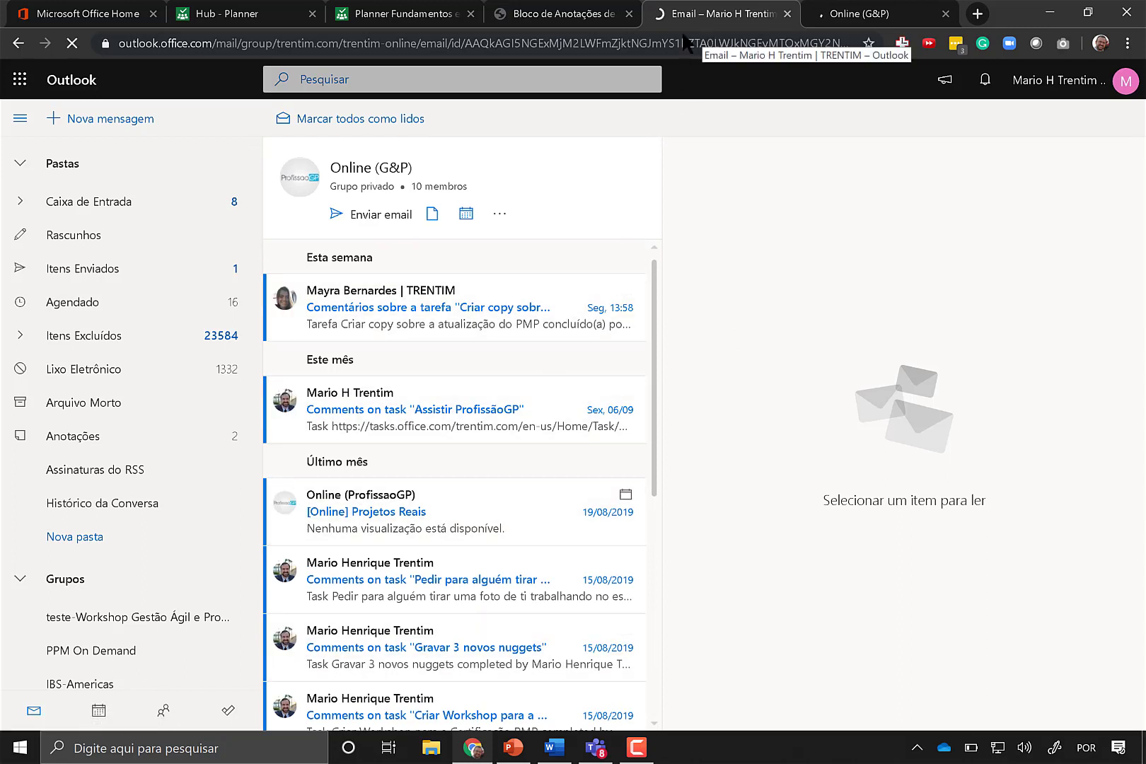
Step: Switch to the plan's shared notebook in OneNote
click(546, 16)
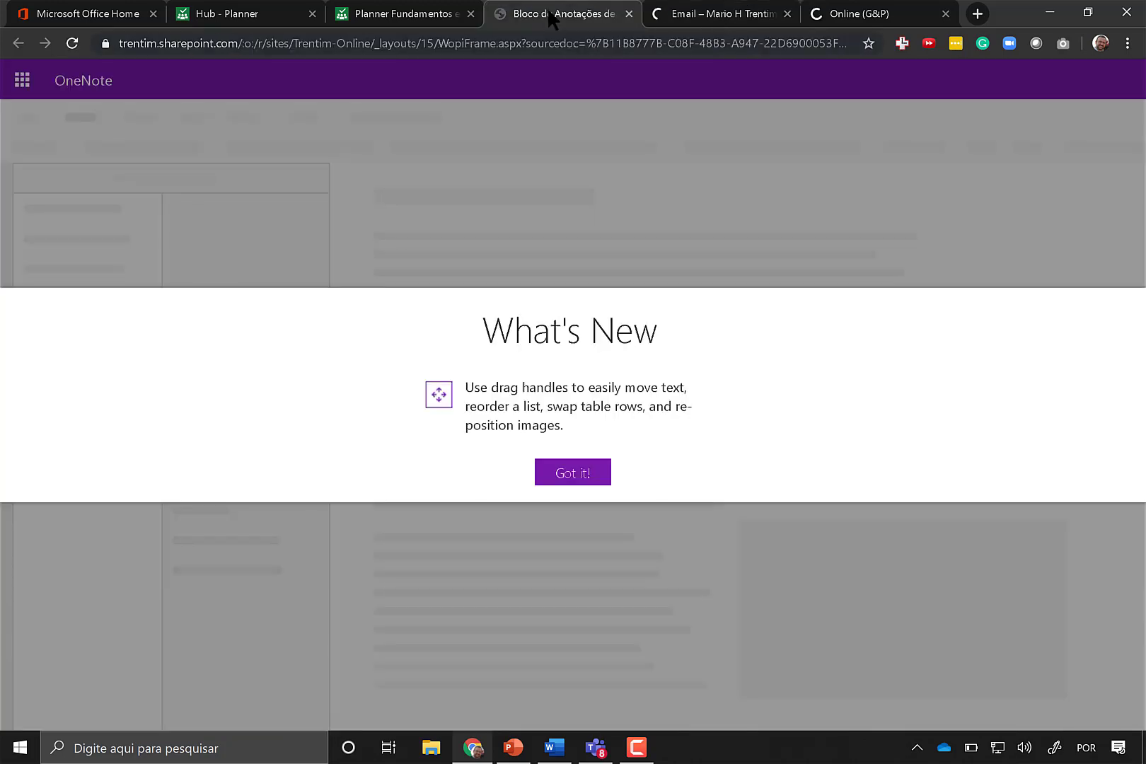